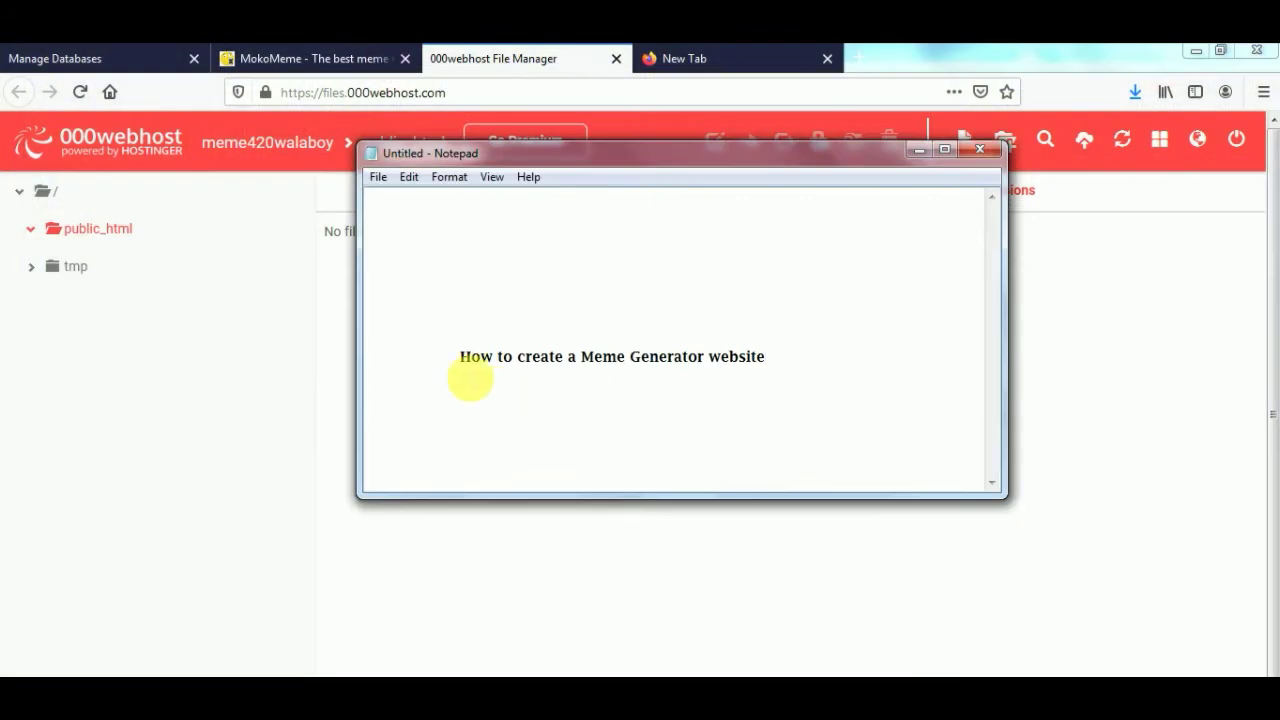
- Select the tutorial title line in the Notepad note, then clear the selection
left_click_drag(458, 357, 768, 357)
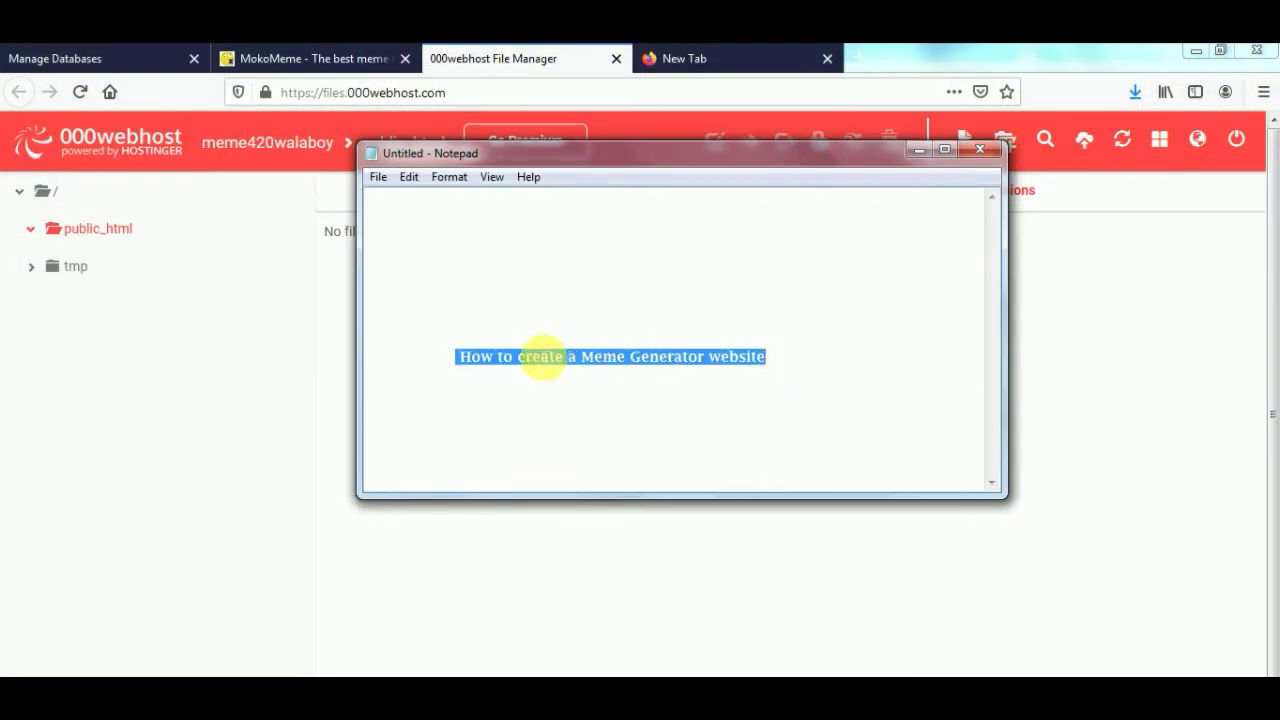
left_click(462, 368)
left_click_drag(463, 368, 414, 351)
left_click(802, 370)
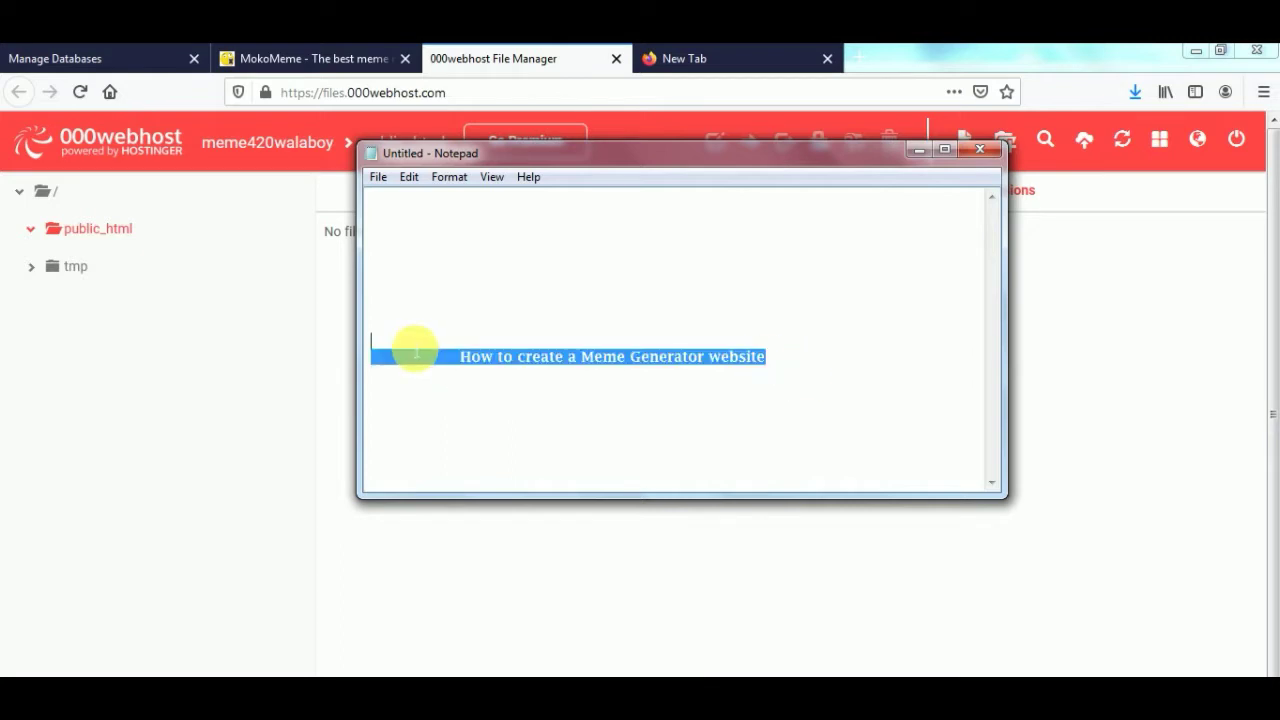
left_click(497, 370)
- Upload Meme-Maker-PHP-master(2).zip from the computer into public_html in the File Manager
left_click(1107, 391)
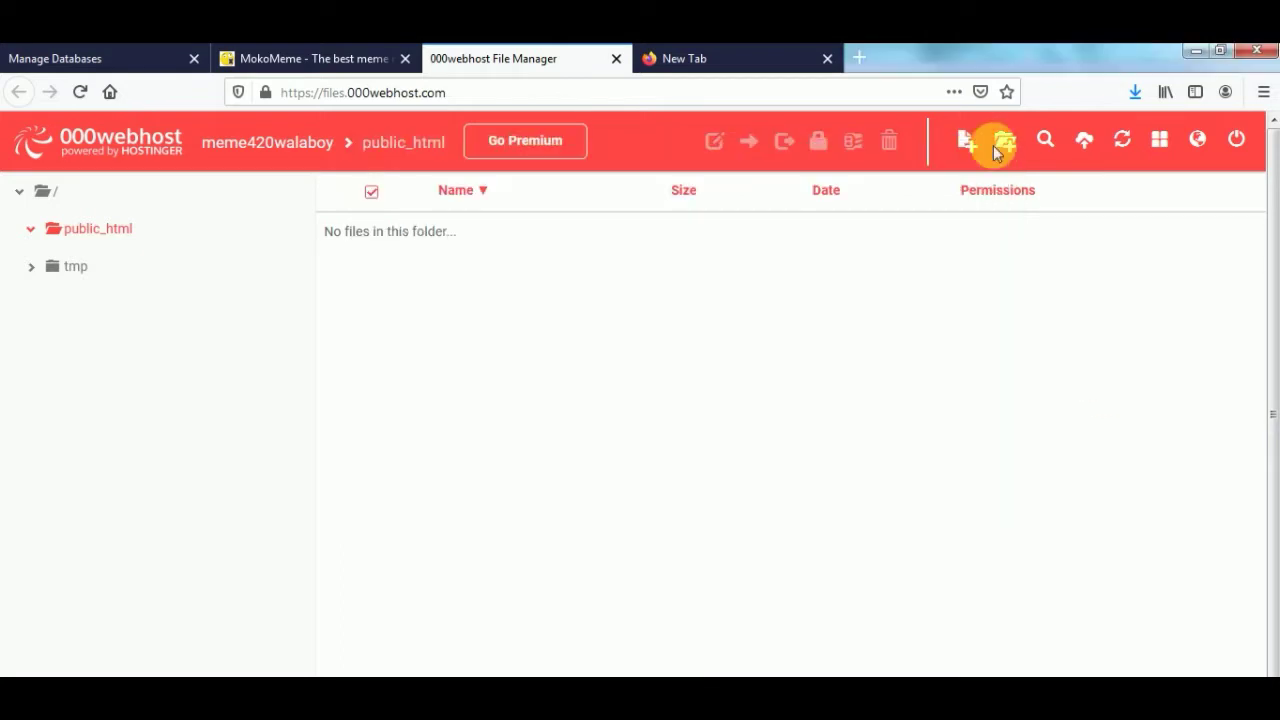
left_click(1085, 148)
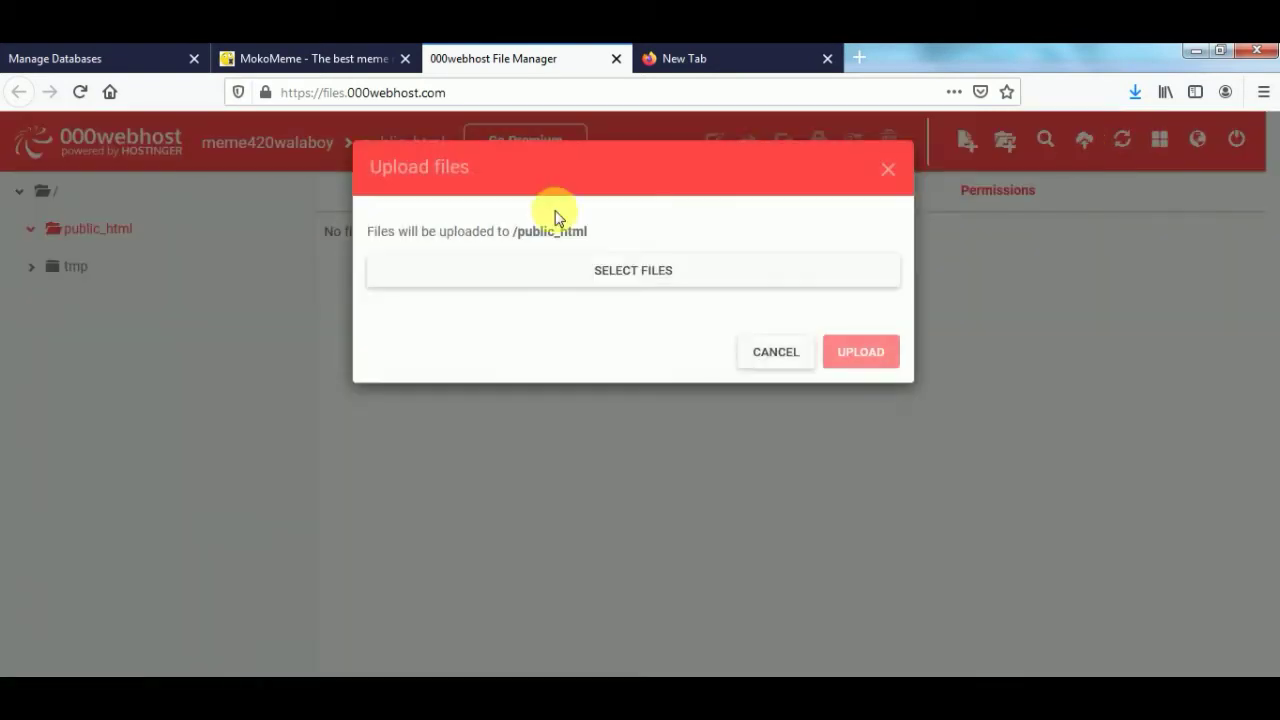
left_click(648, 276)
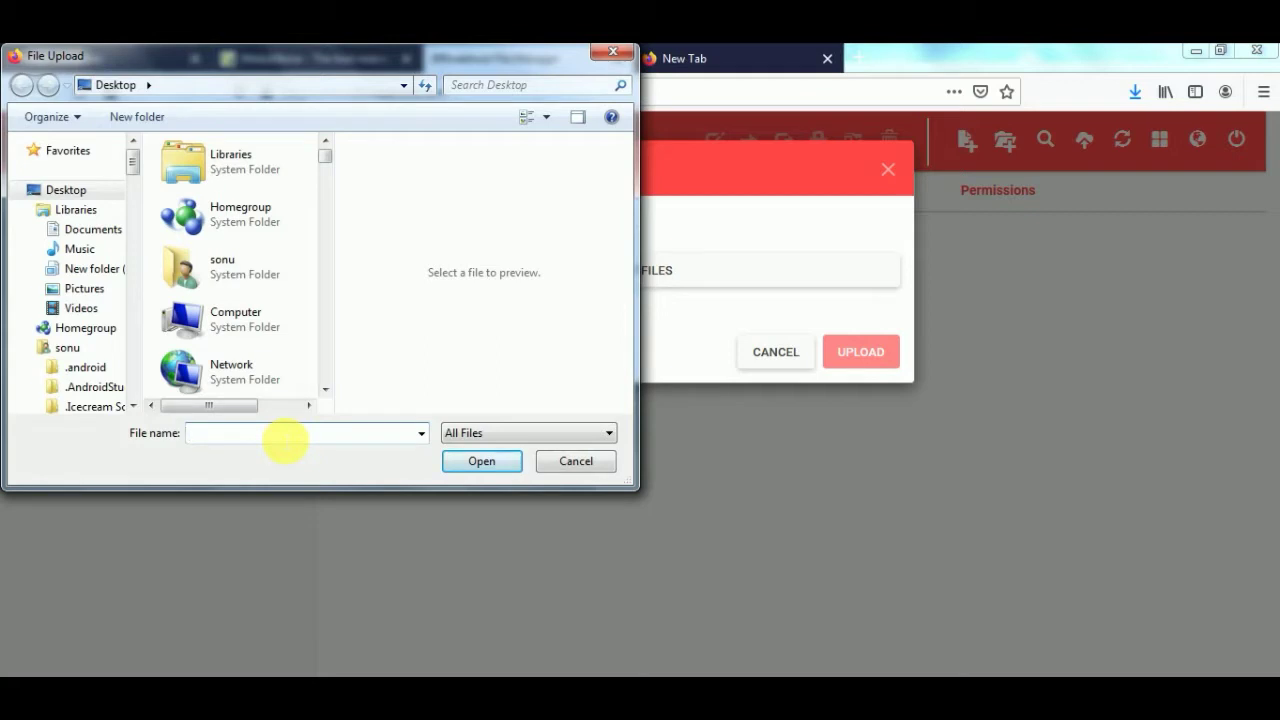
type("mem")
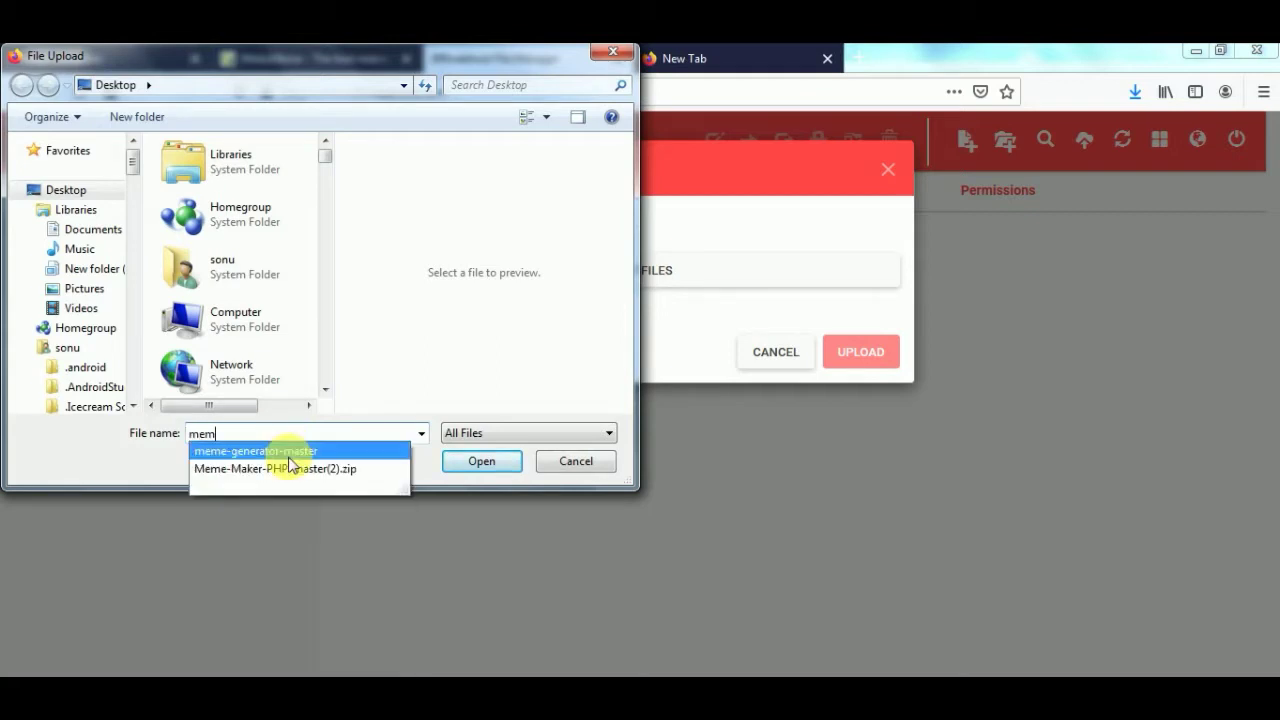
left_click(272, 469)
left_click(478, 462)
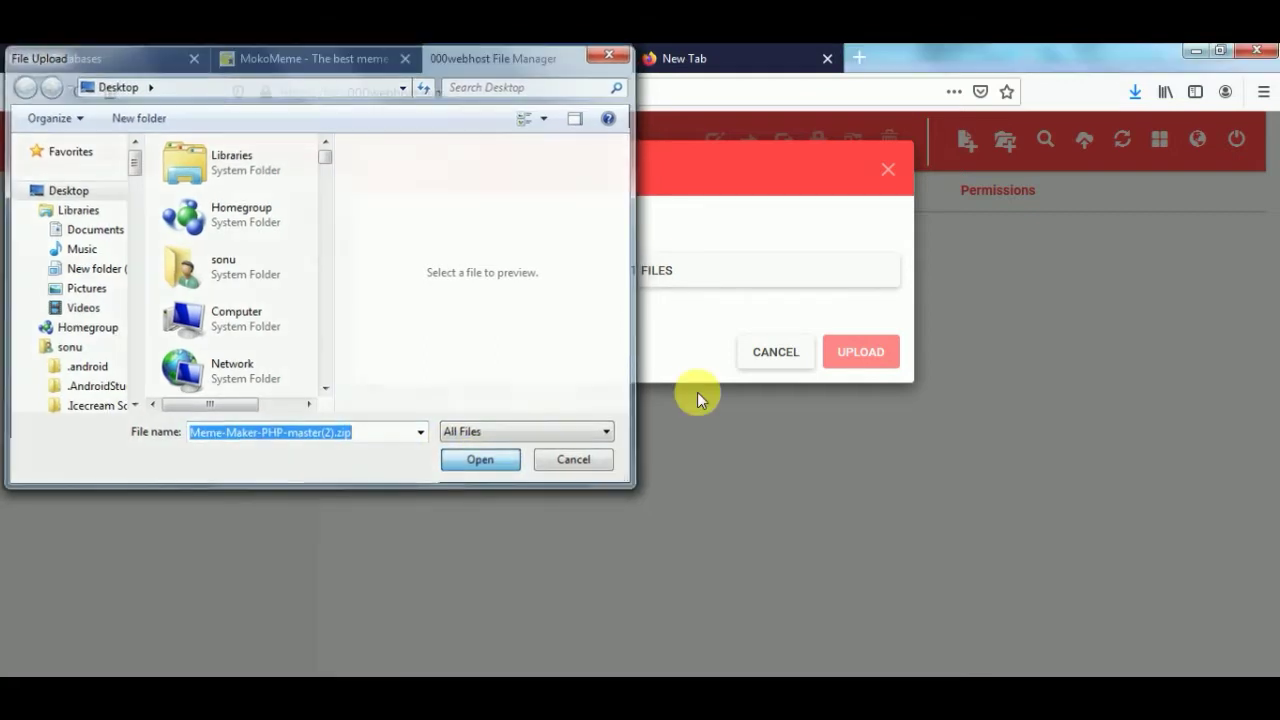
left_click(866, 455)
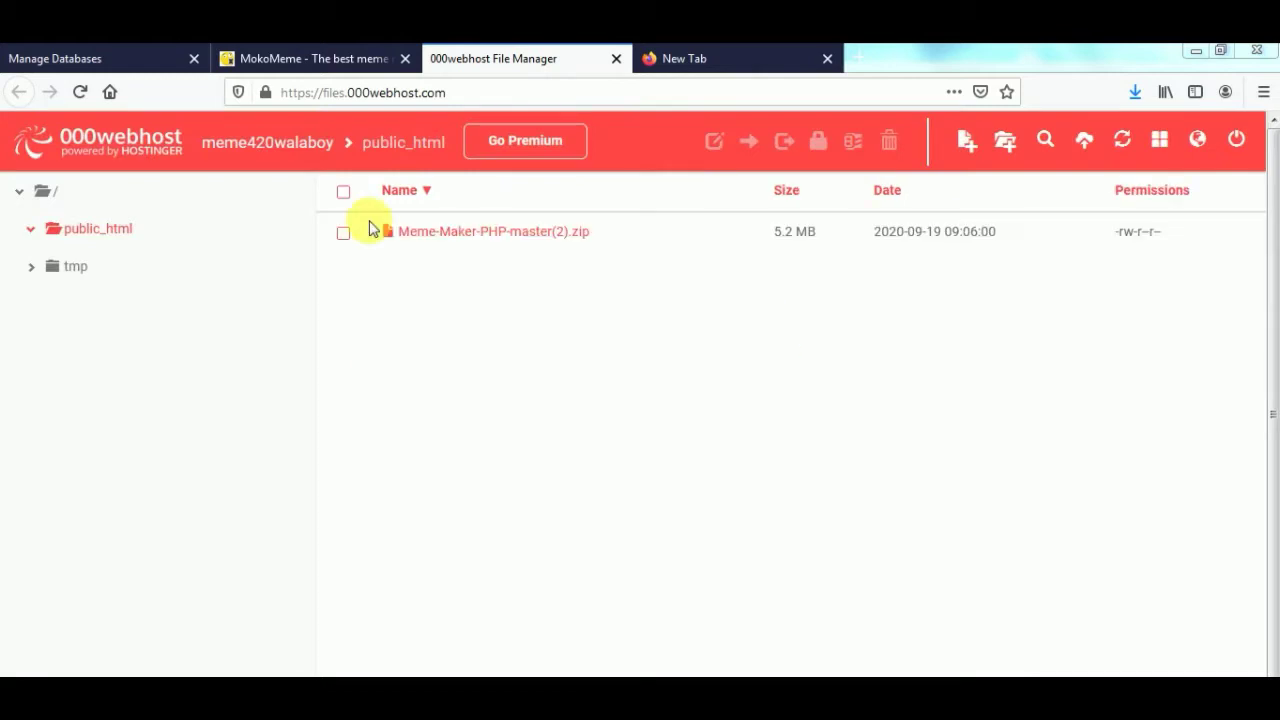
- Extract Meme-Maker-PHP-master(2).zip into a same-named folder in public_html
left_click(432, 229)
right_click(437, 238)
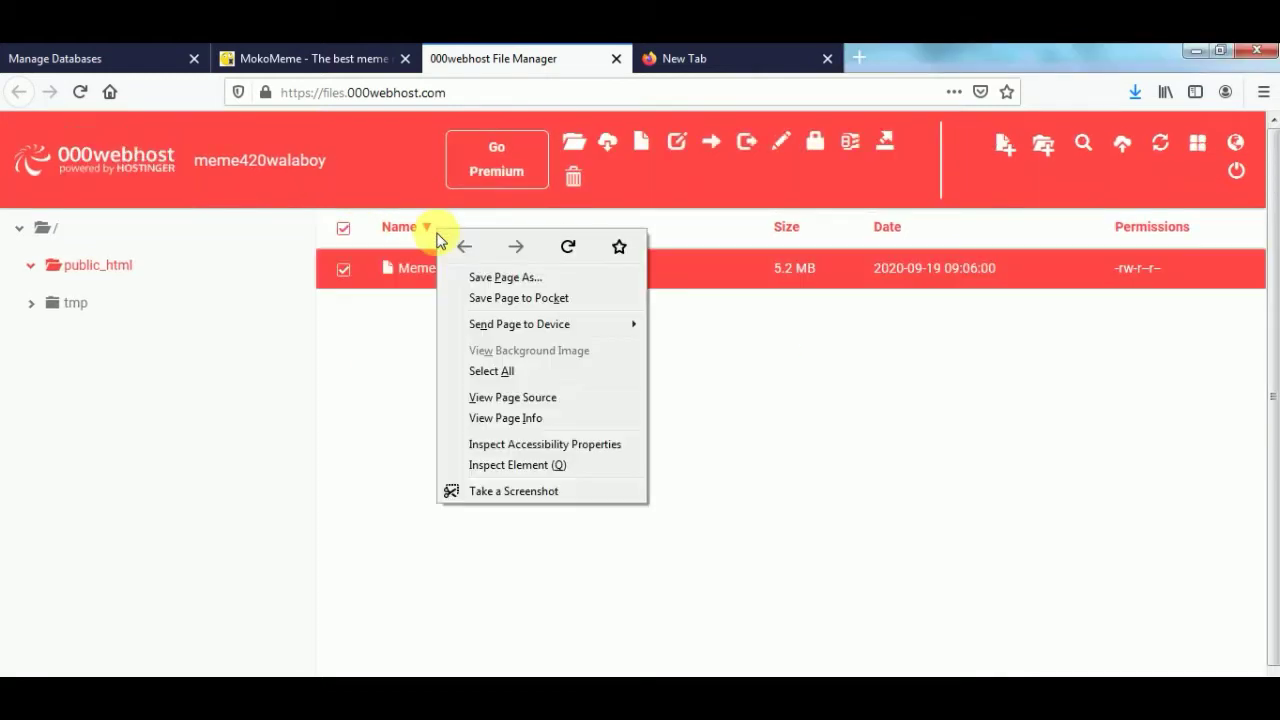
left_click(405, 268)
right_click(410, 280)
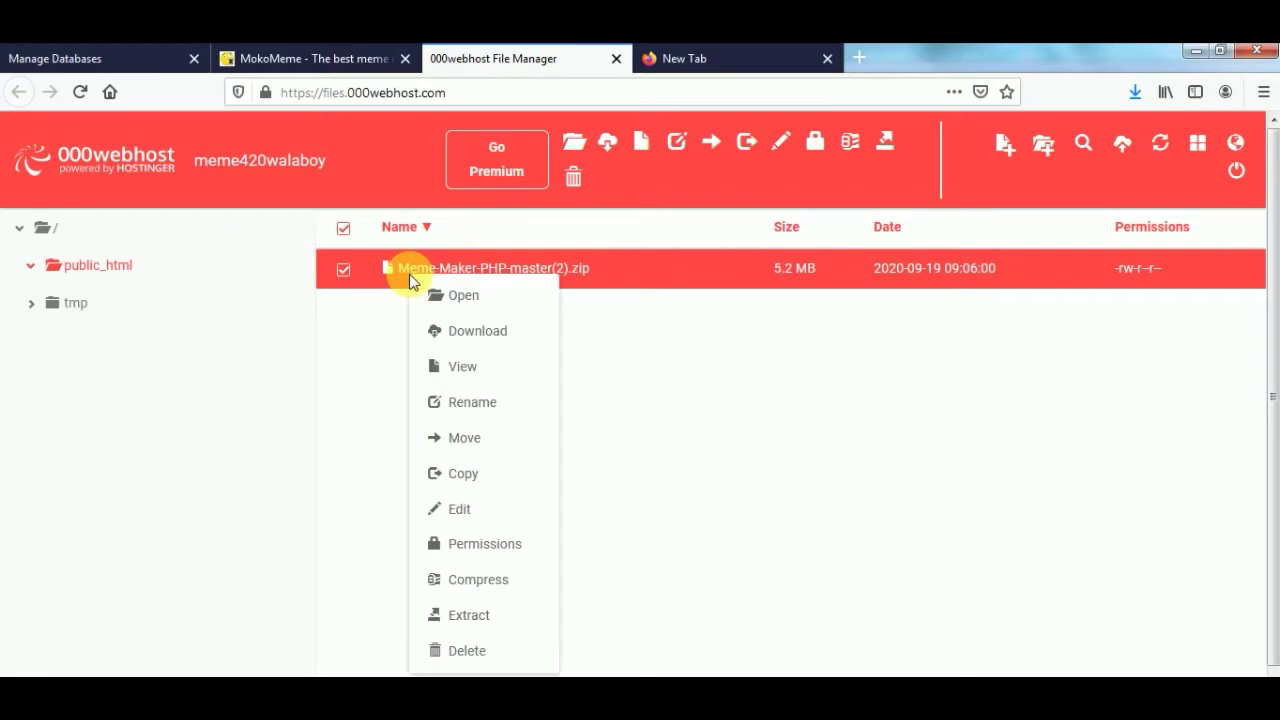
left_click(466, 615)
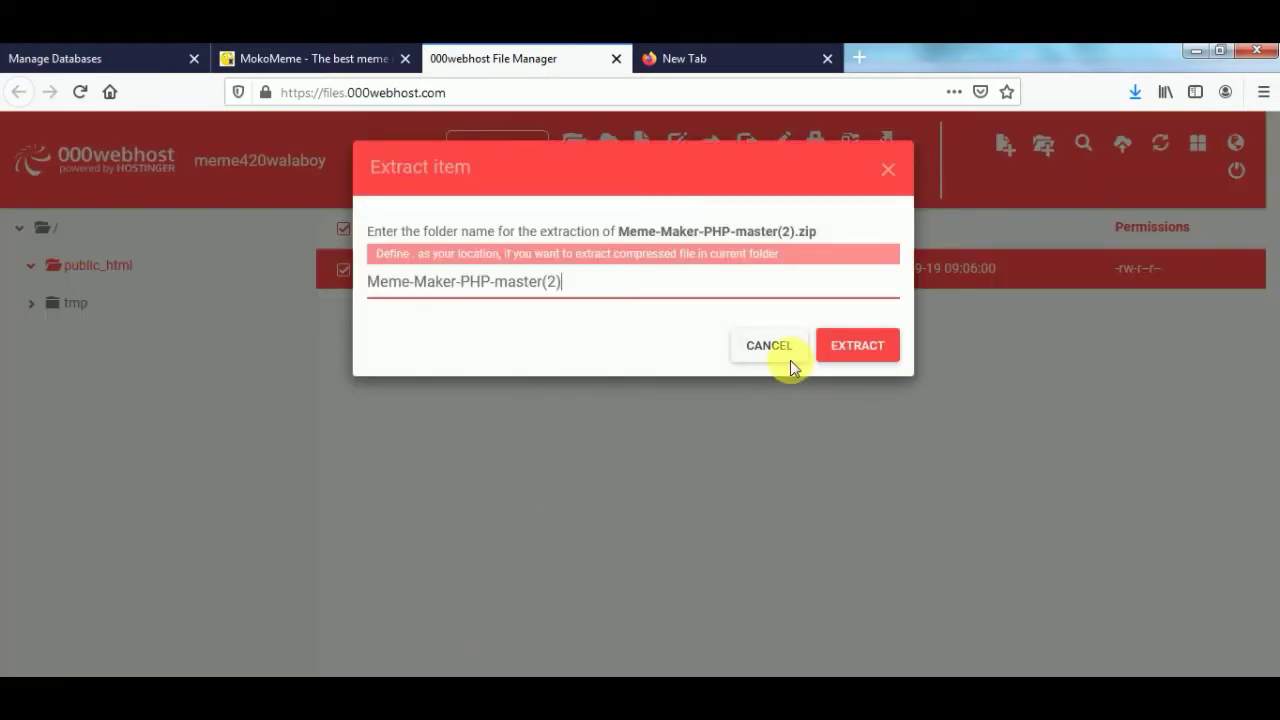
left_click(851, 347)
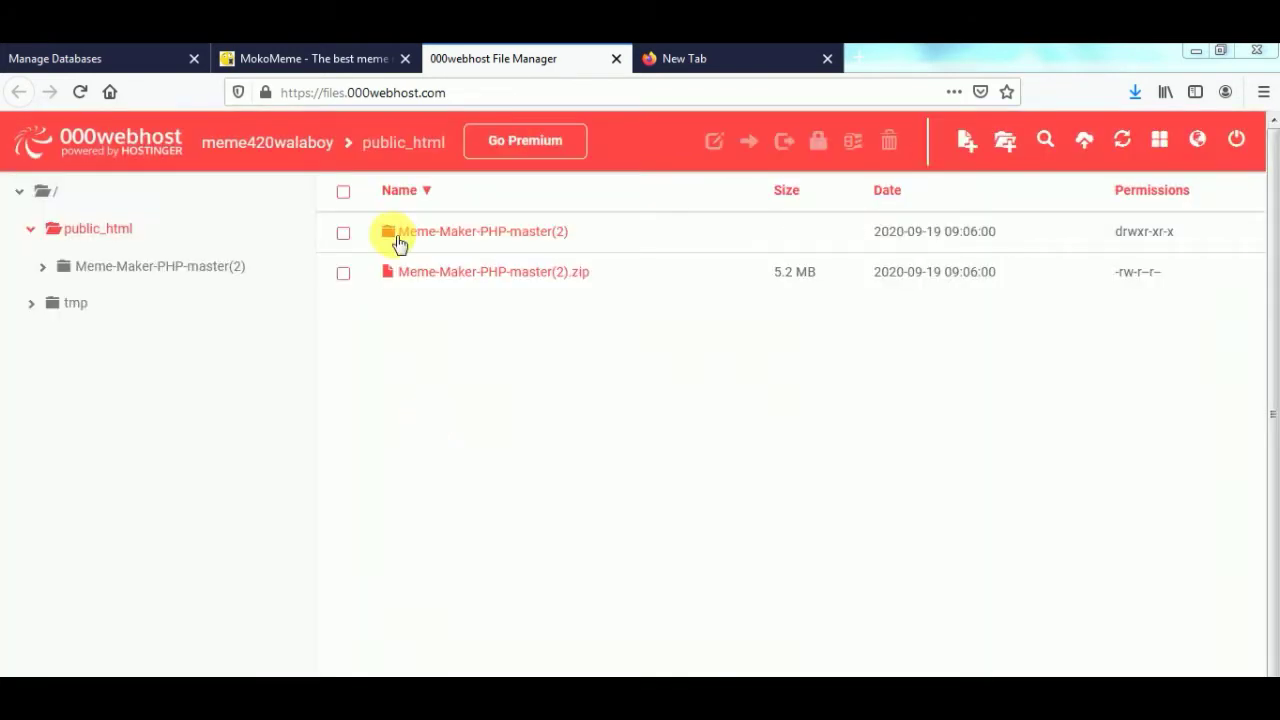
- Open the inner Meme-Maker-PHP-master folder and select all its files and folders
double_click(422, 240)
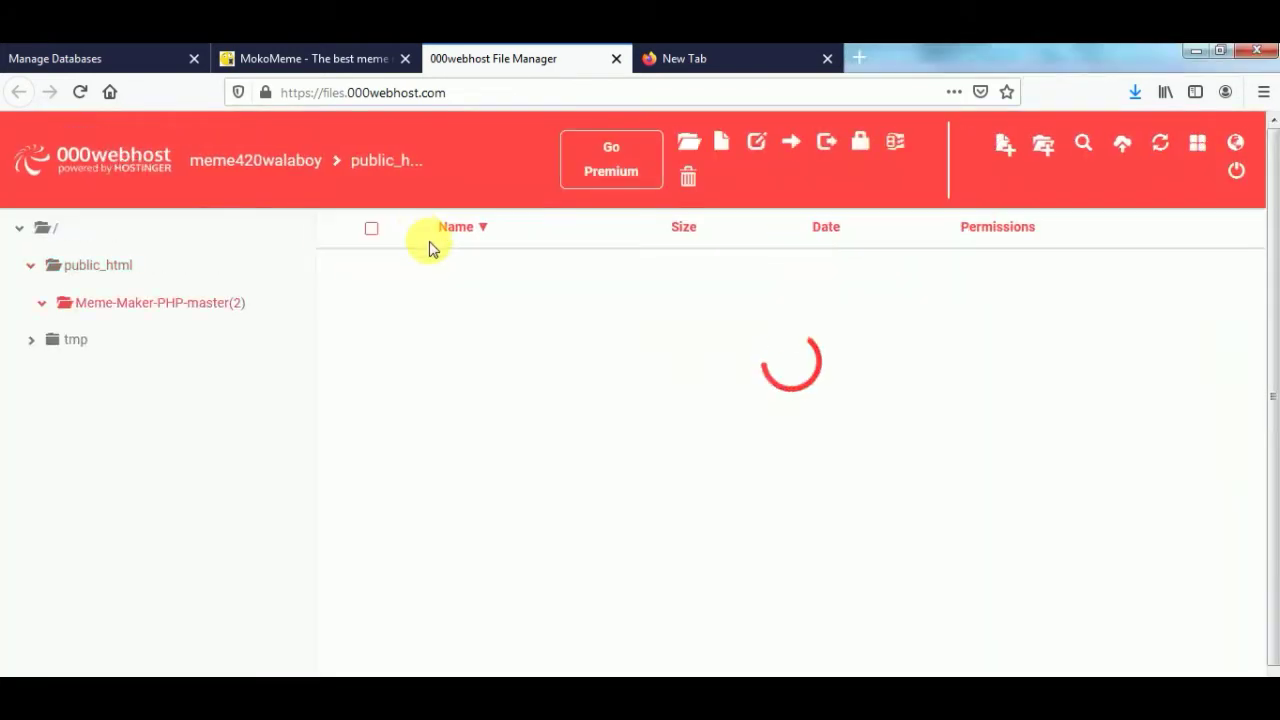
double_click(433, 272)
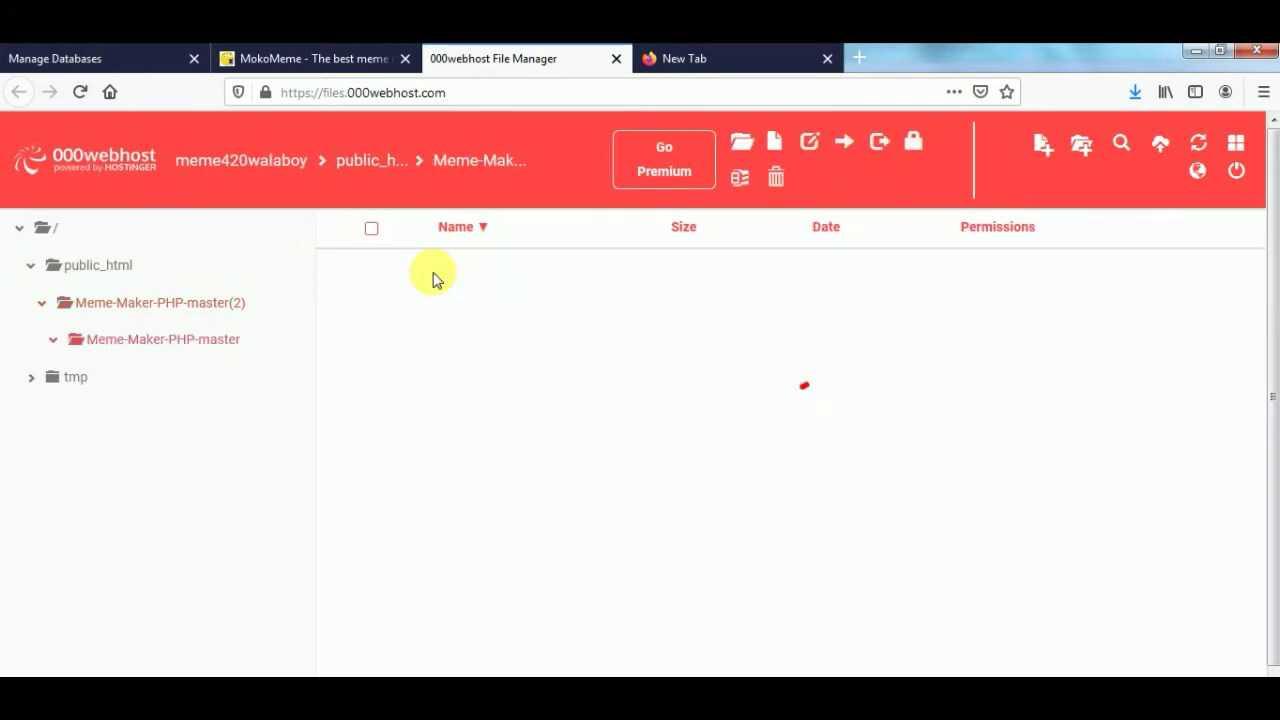
left_click(355, 238)
right_click(478, 346)
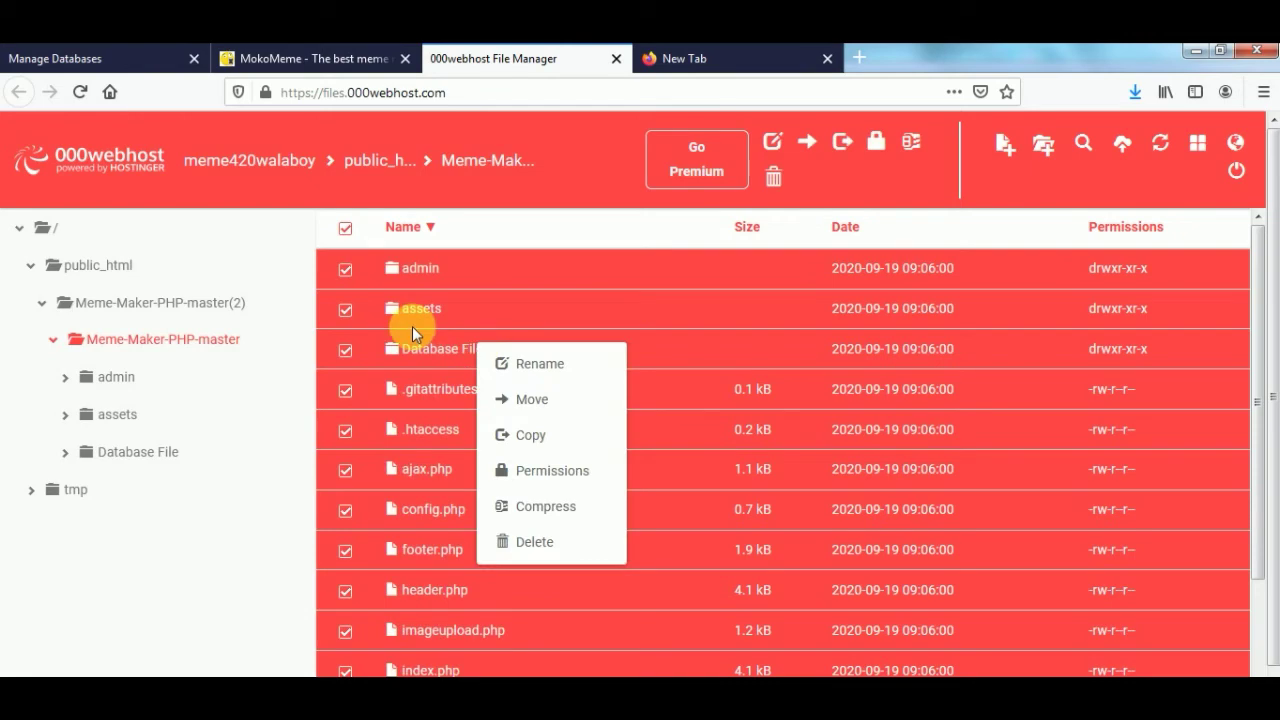
- Move all 19 items up into public_html, check them there, and close the MokoMeme page
left_click(534, 403)
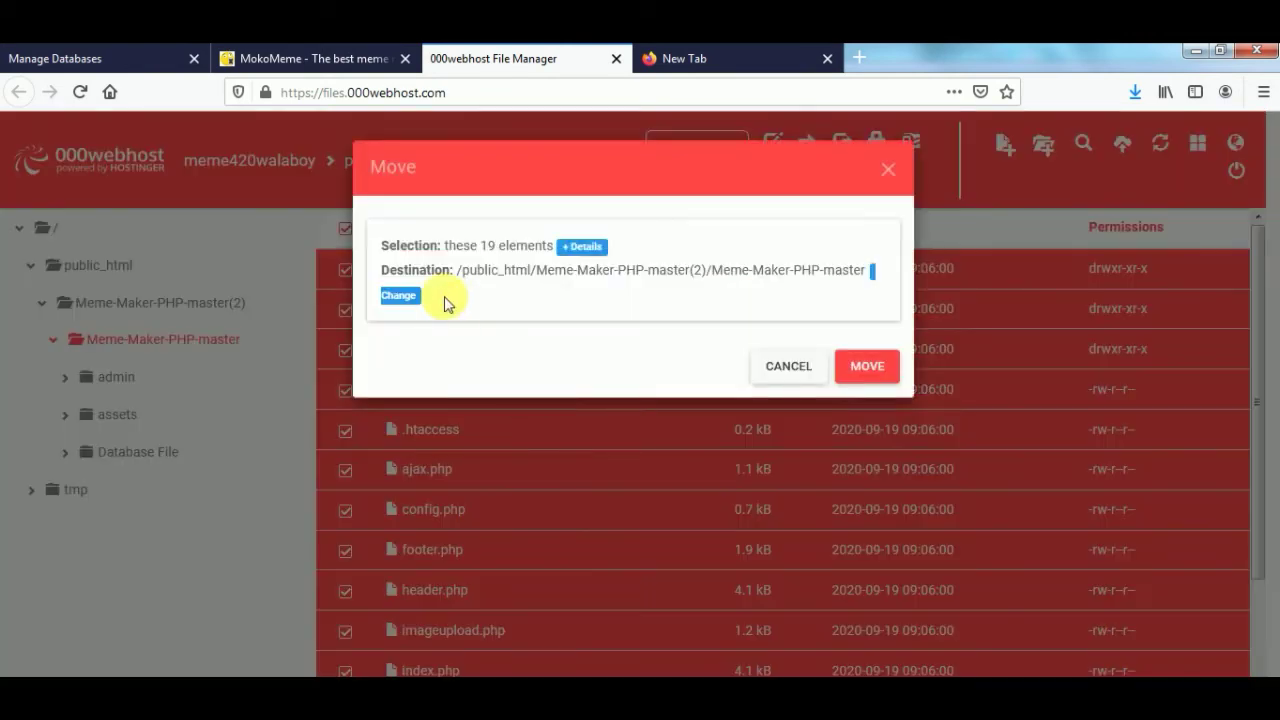
left_click(399, 296)
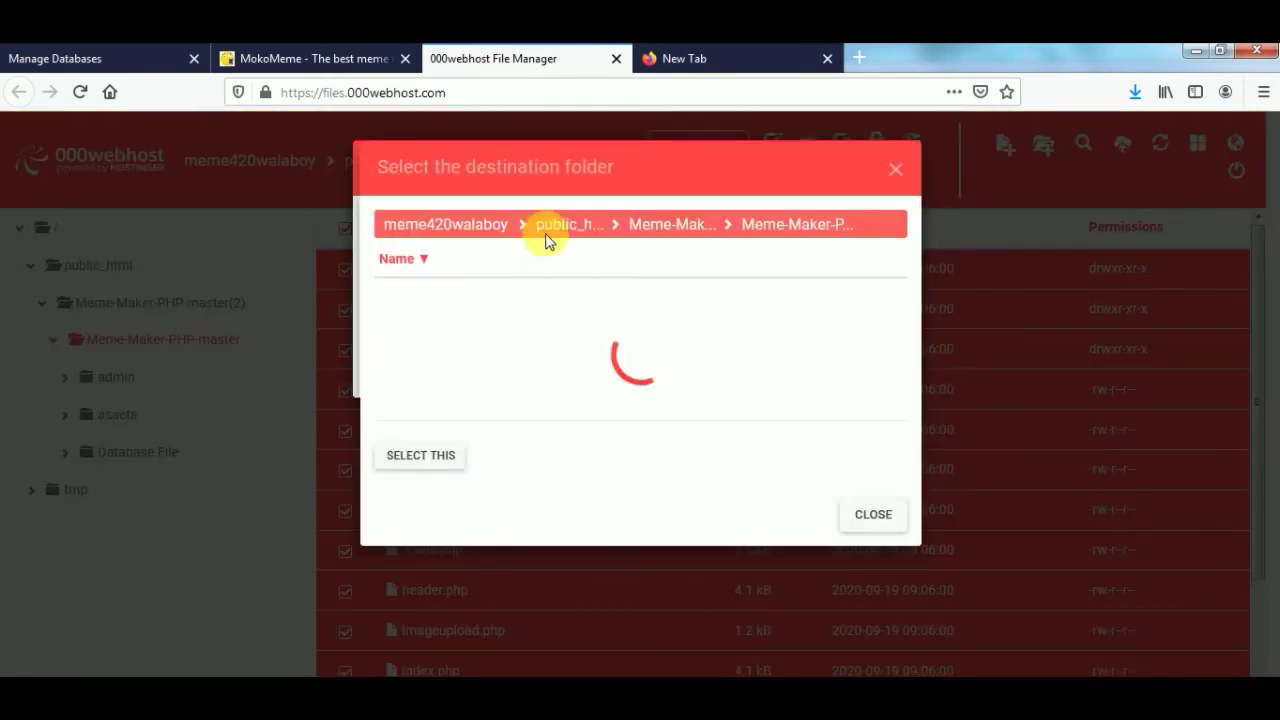
left_click(550, 228)
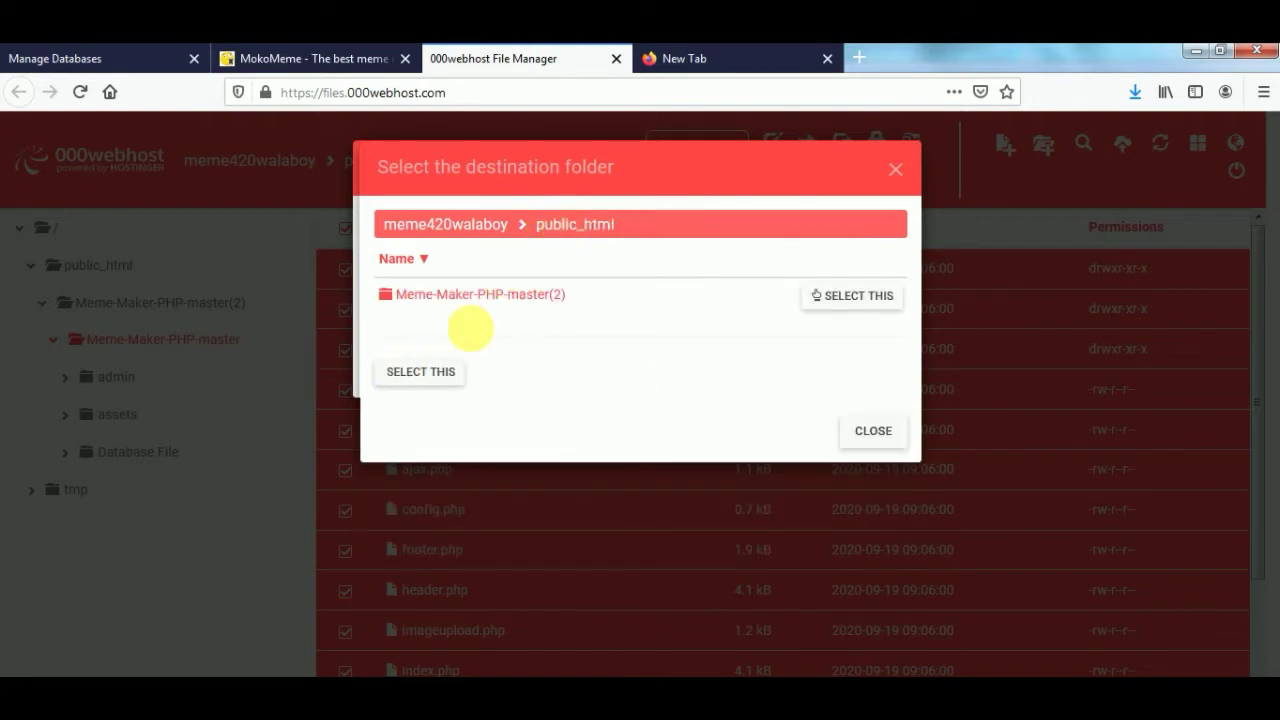
left_click(425, 372)
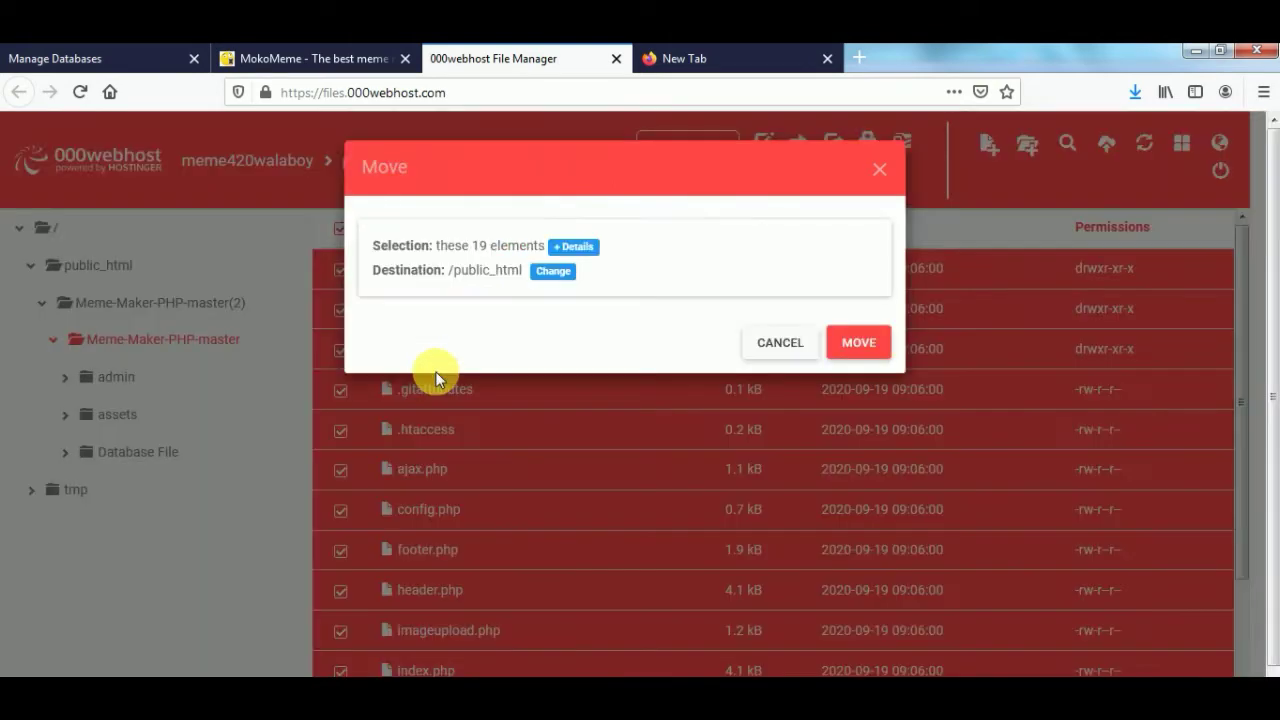
left_click(851, 343)
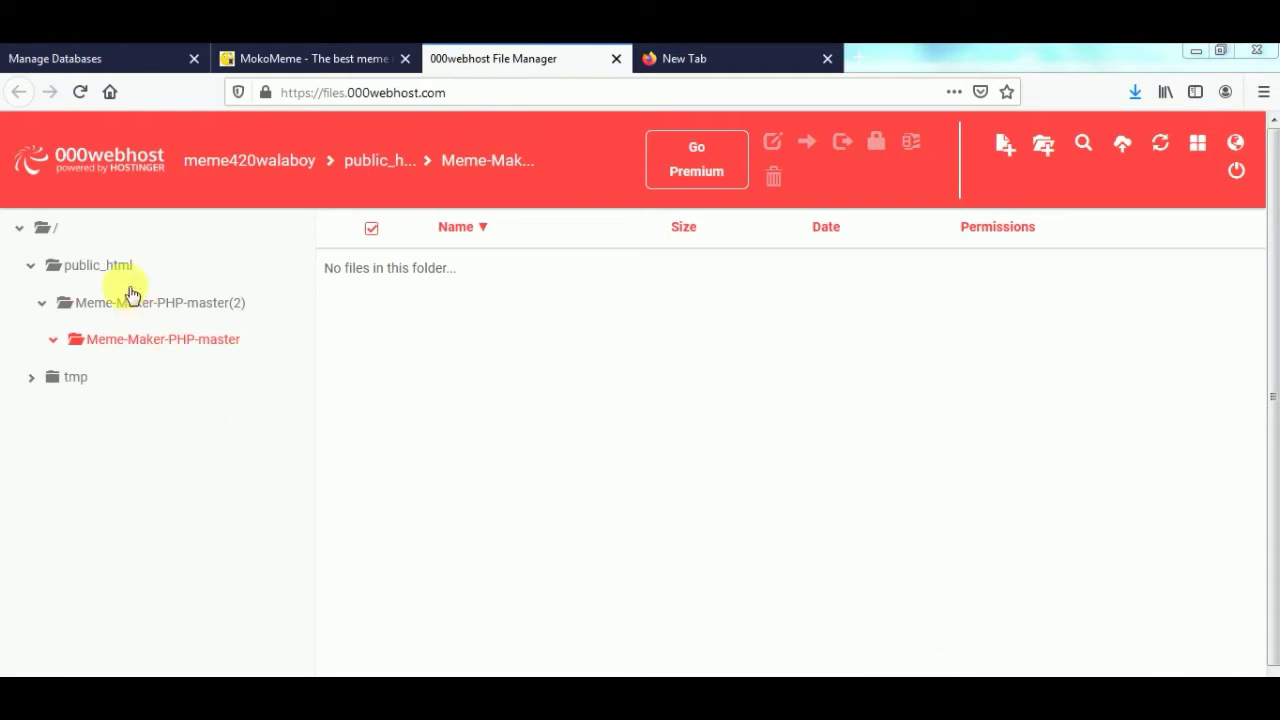
left_click(114, 264)
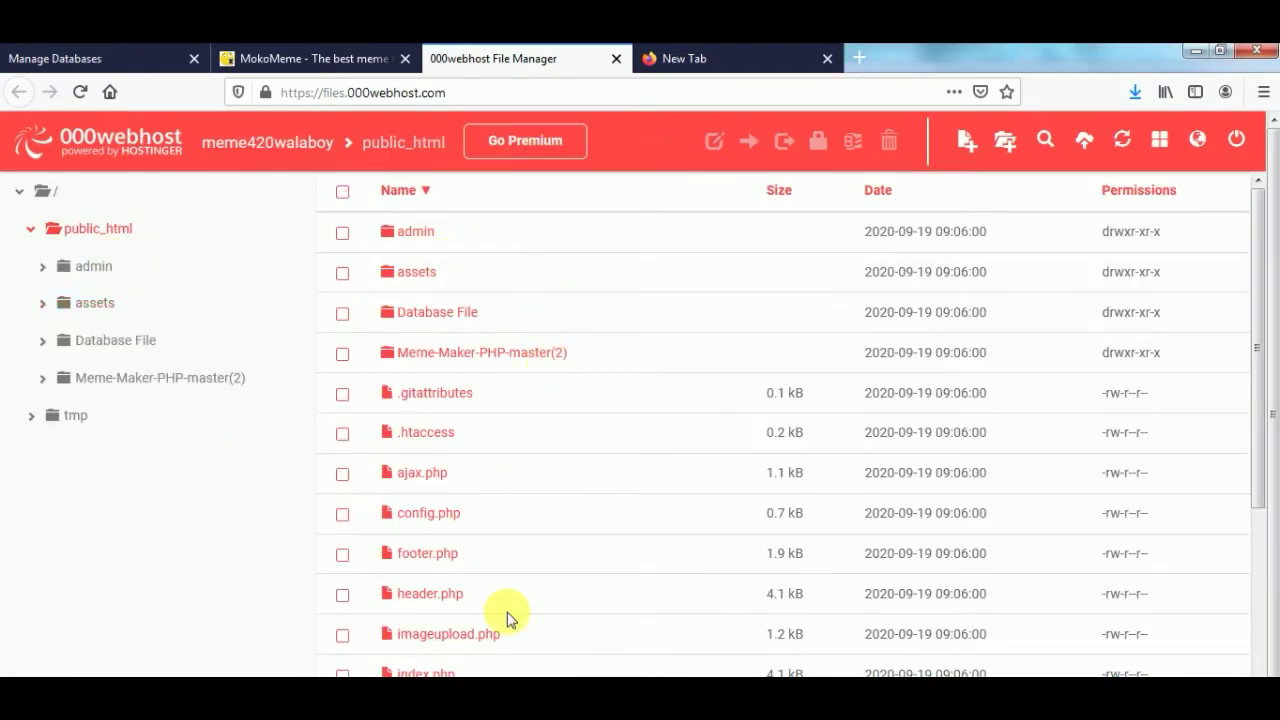
left_click(405, 58)
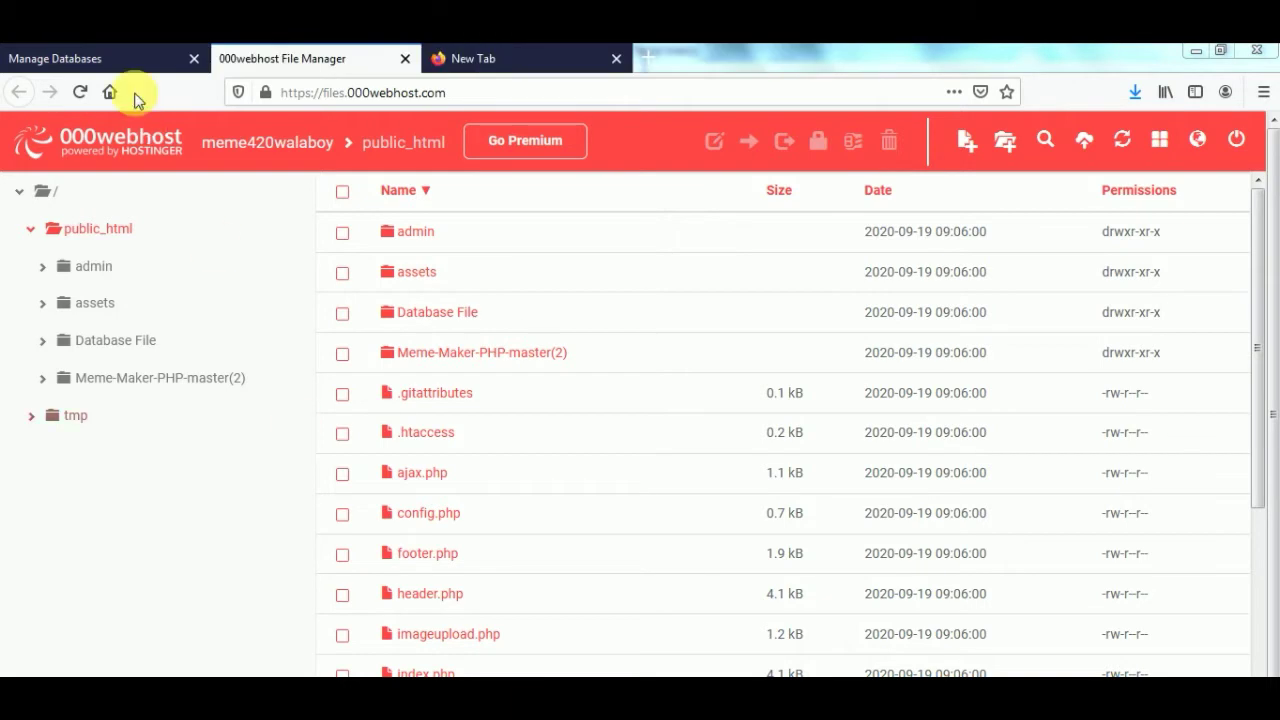
- Start a new database on Manage Databases, entering name meme and username meme2
left_click(97, 60)
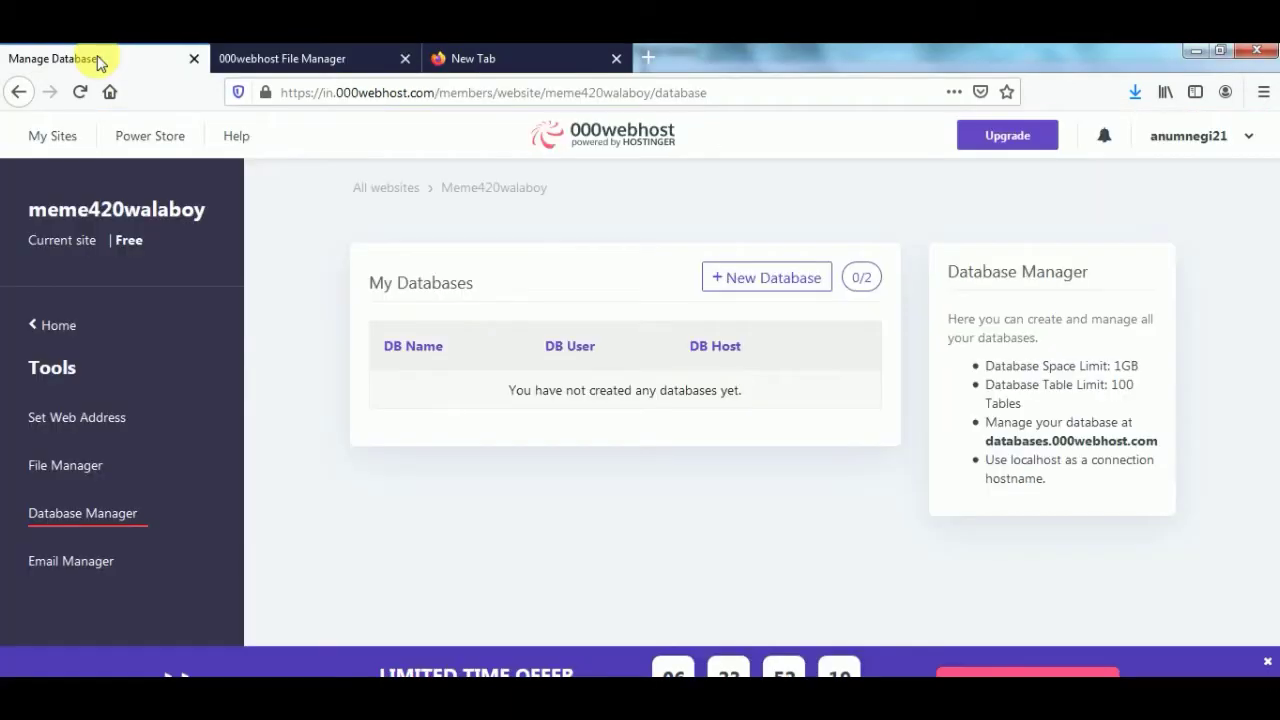
left_click(760, 278)
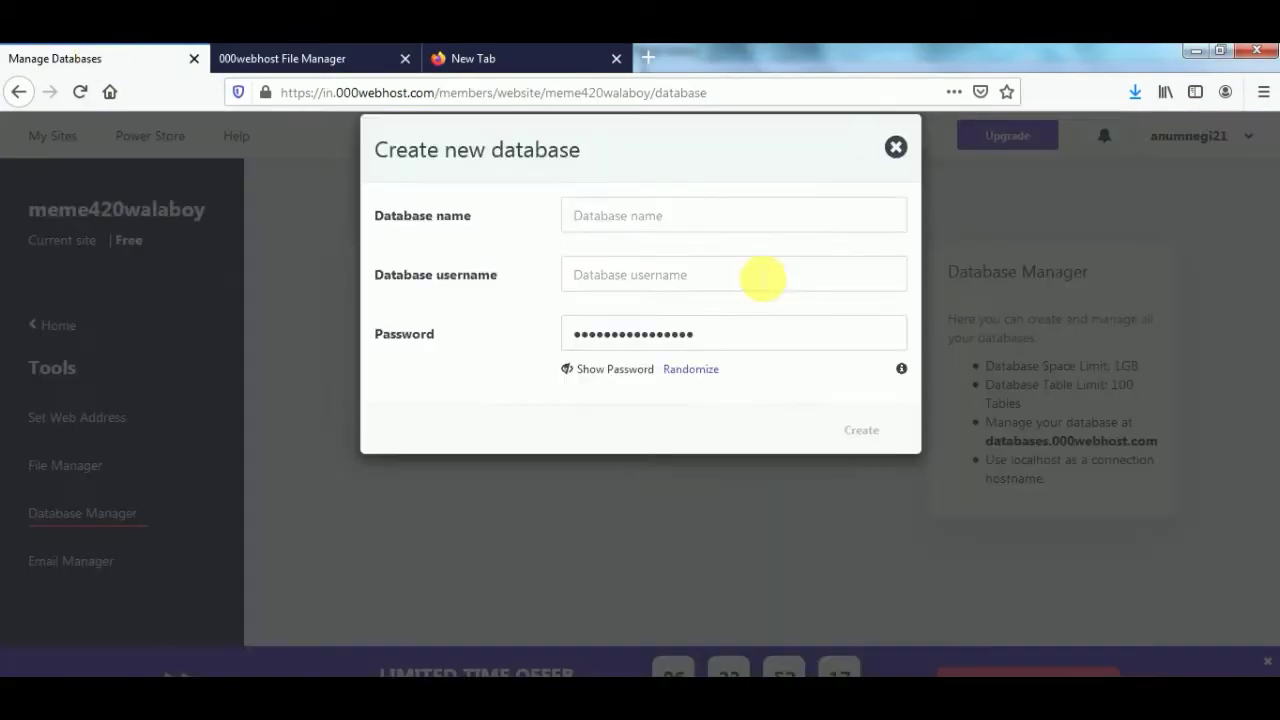
left_click(650, 244)
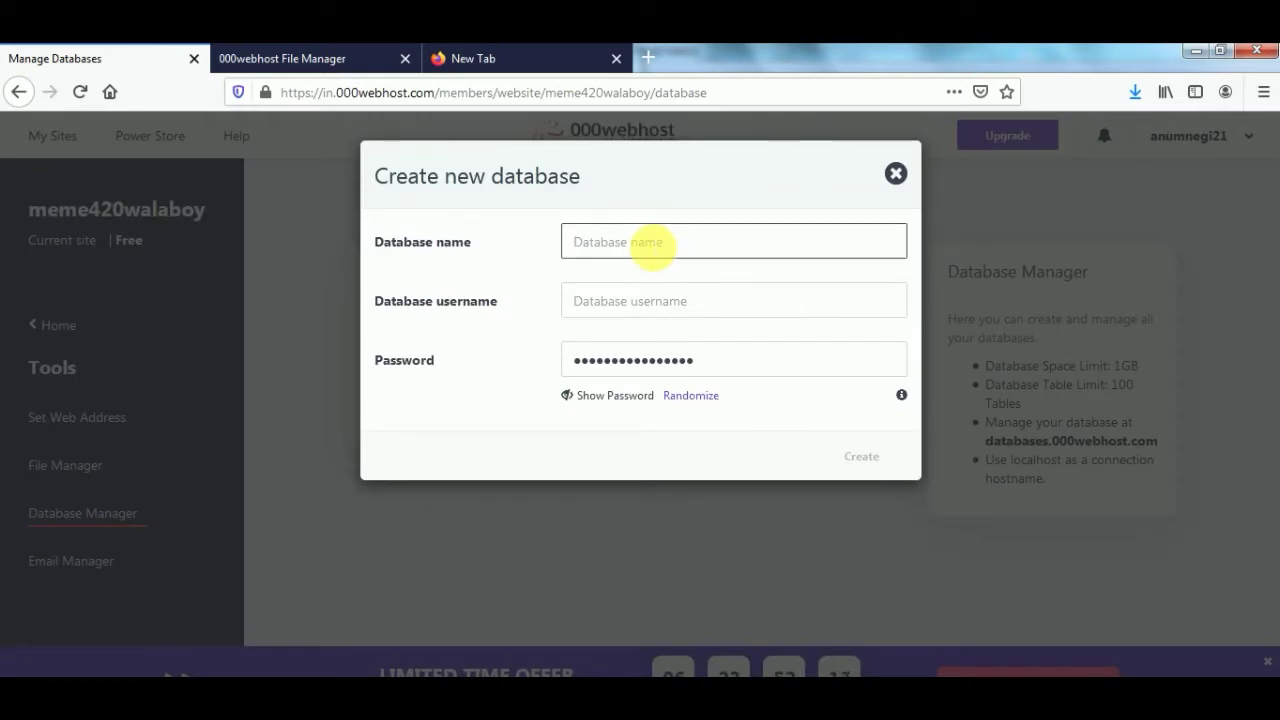
type("meme")
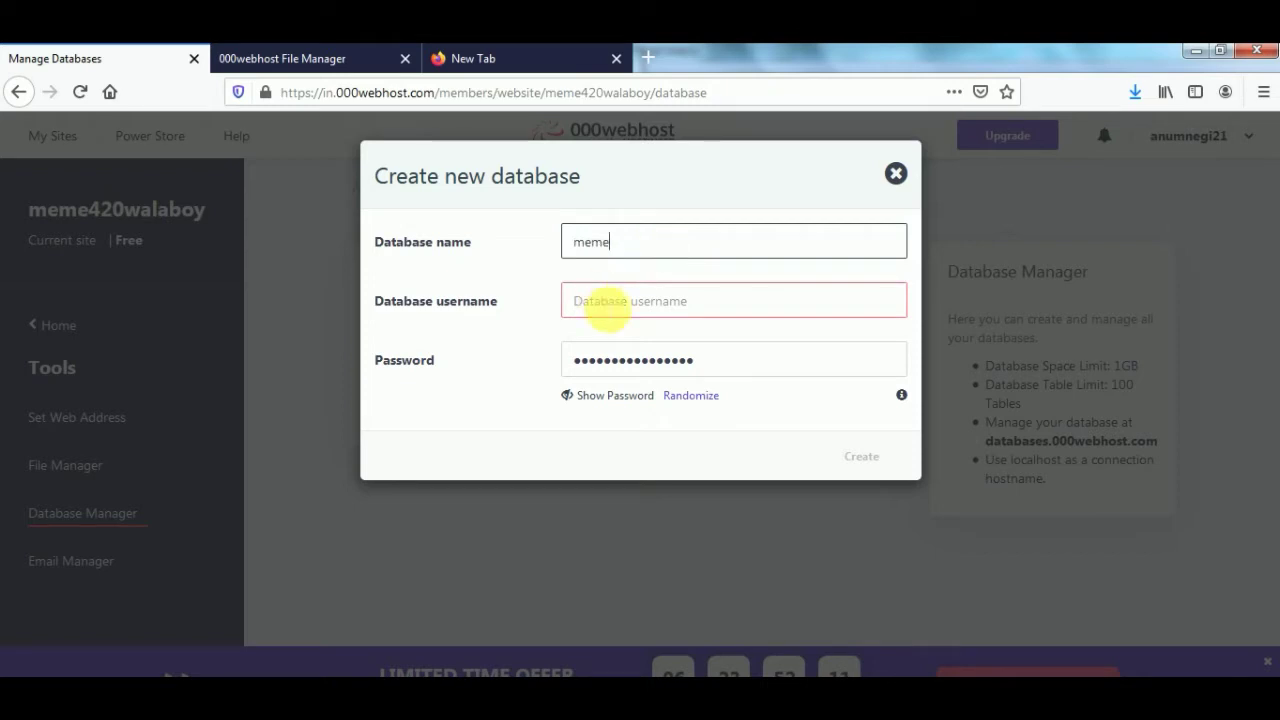
type("meme")
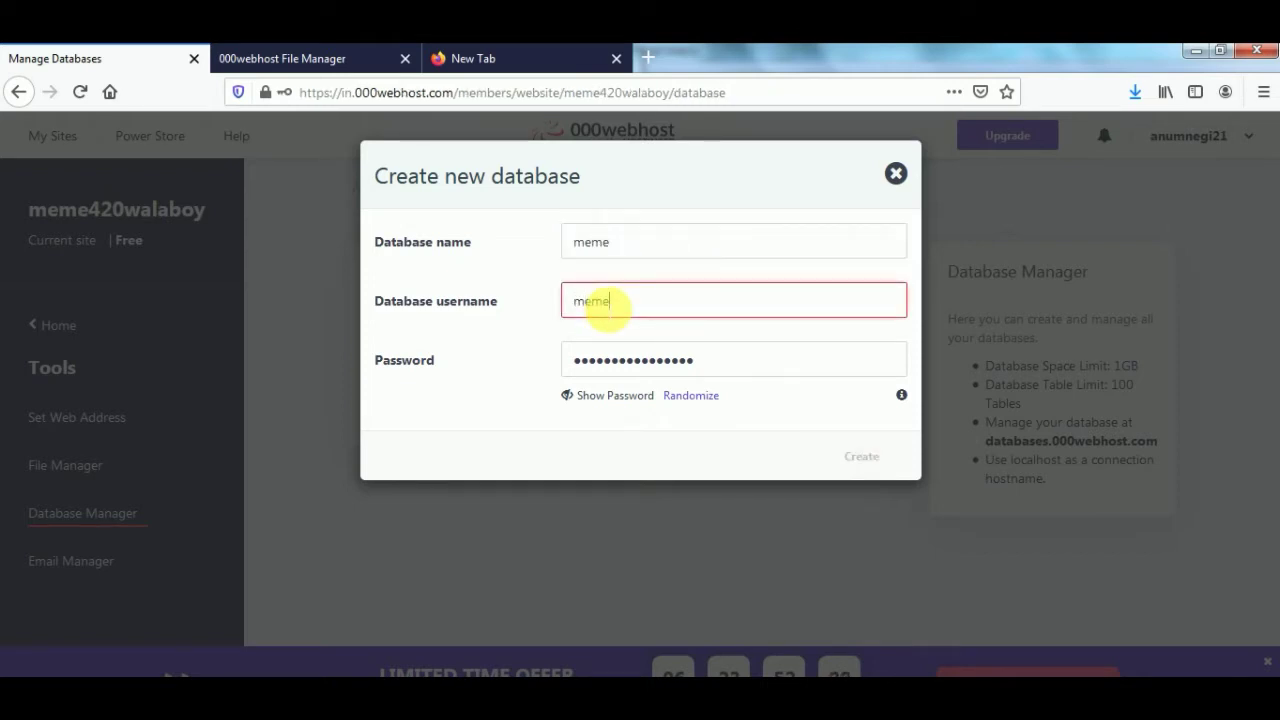
type("2")
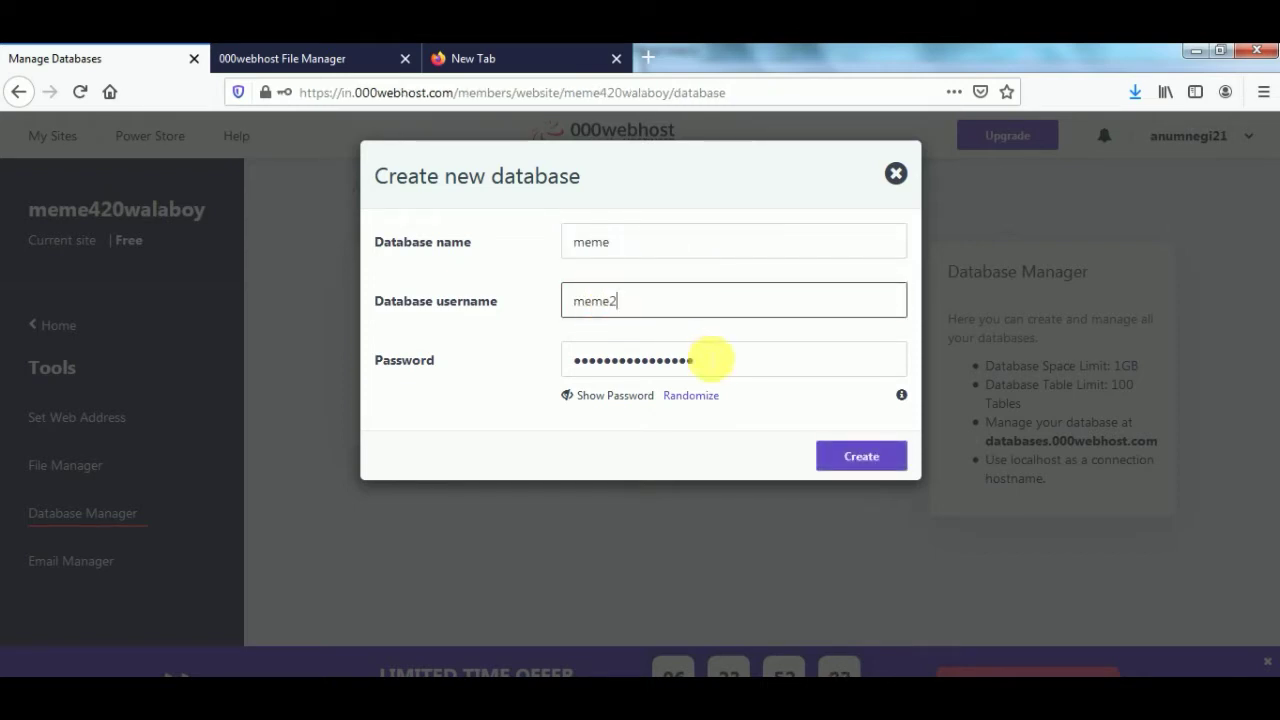
- Replace the prefilled password with a new one, create the database, and save the login in Firefox
double_click(572, 364)
key("BackSpace")
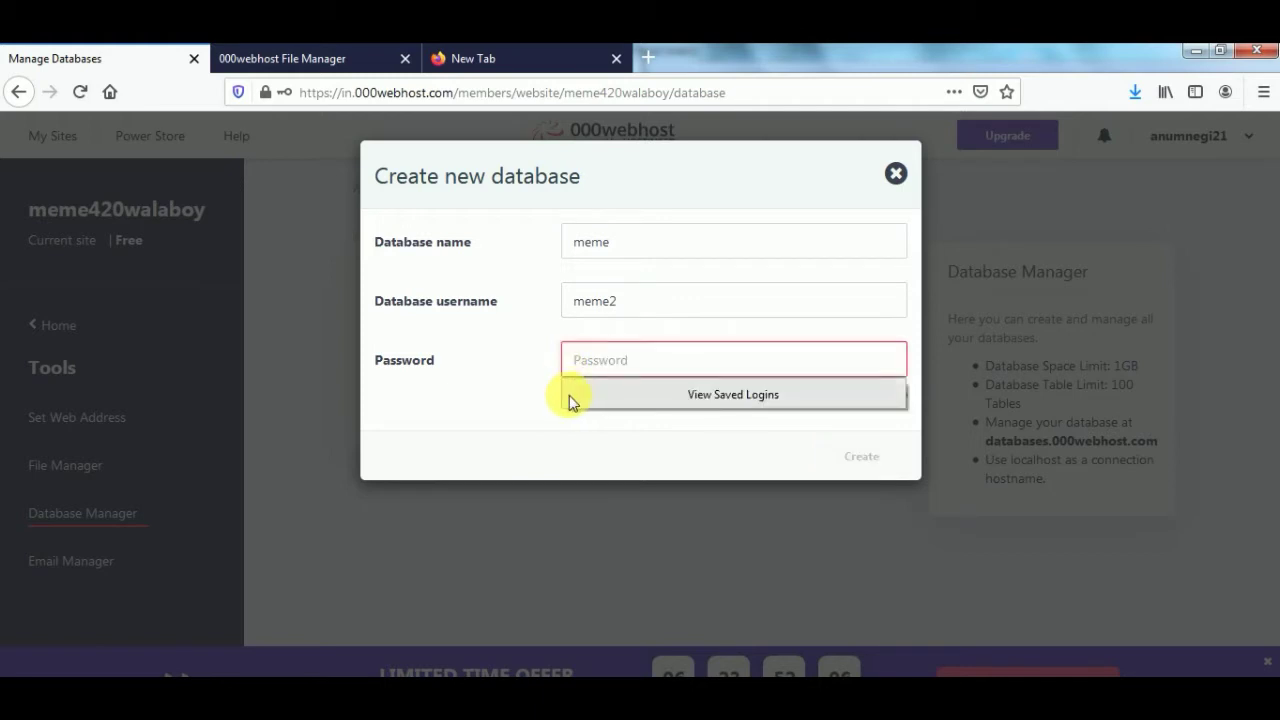
left_click(578, 405)
triple_click(574, 403)
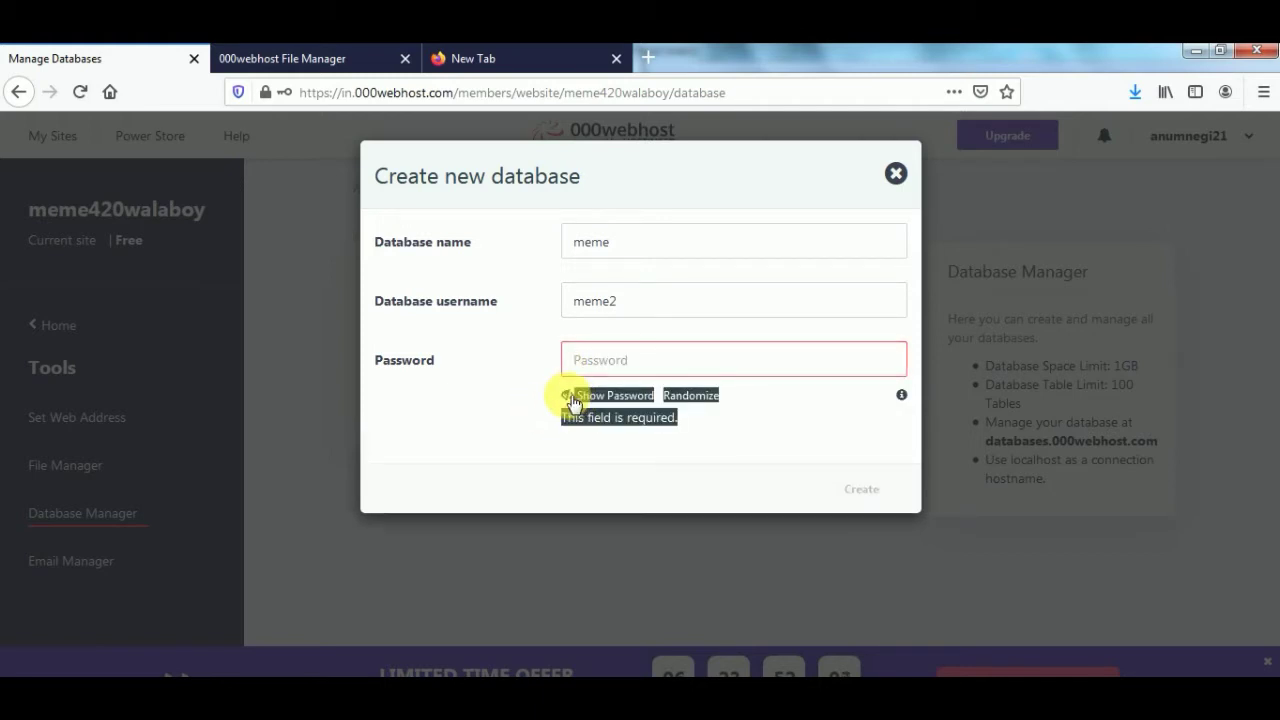
left_click(586, 358)
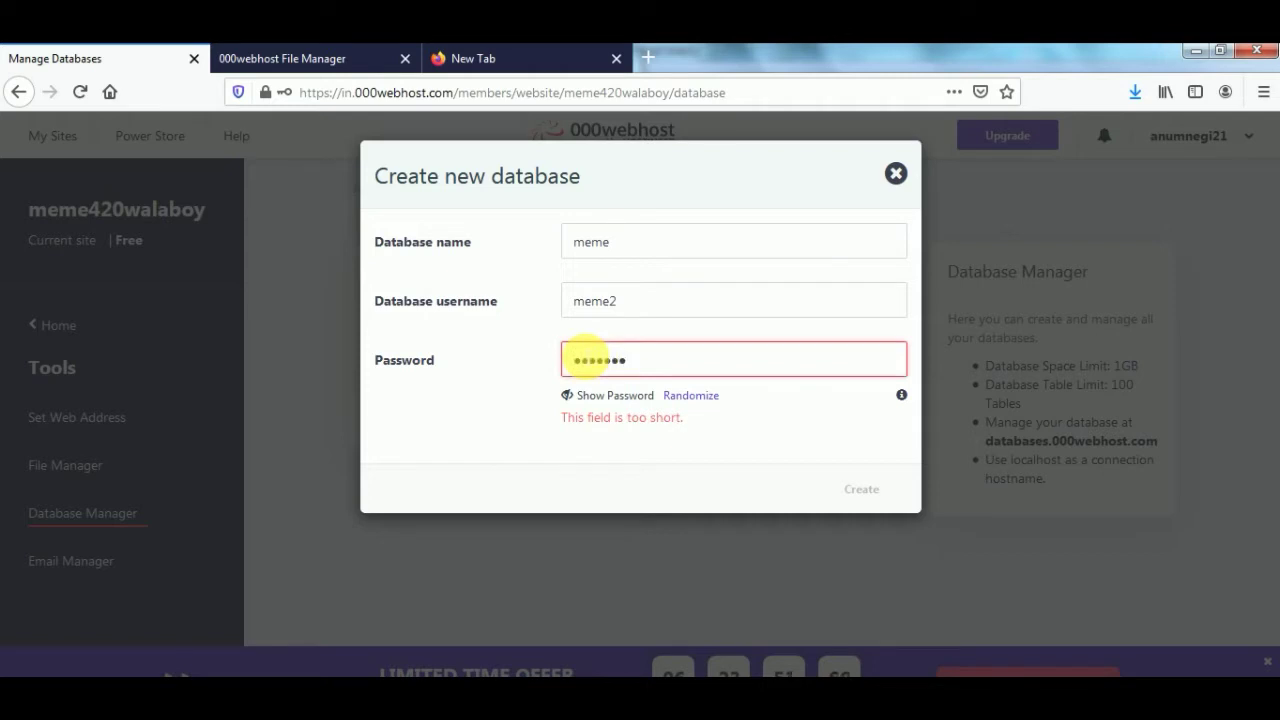
type("123")
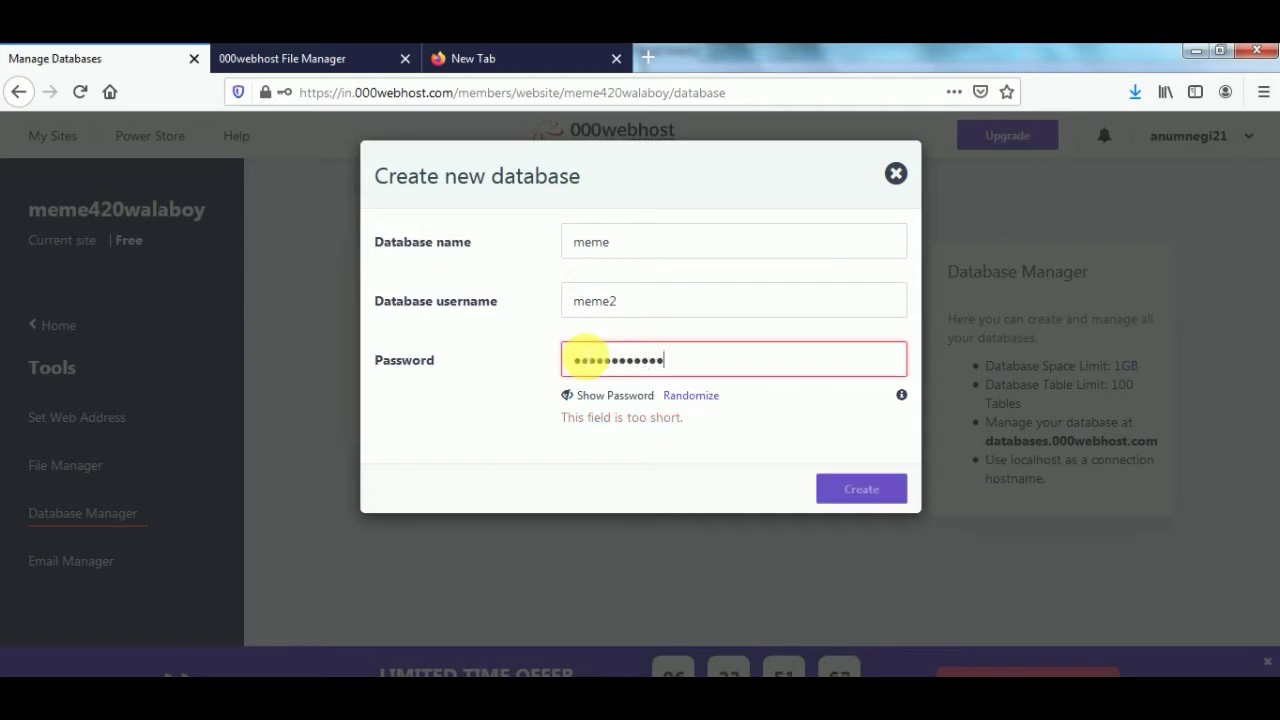
left_click(568, 397)
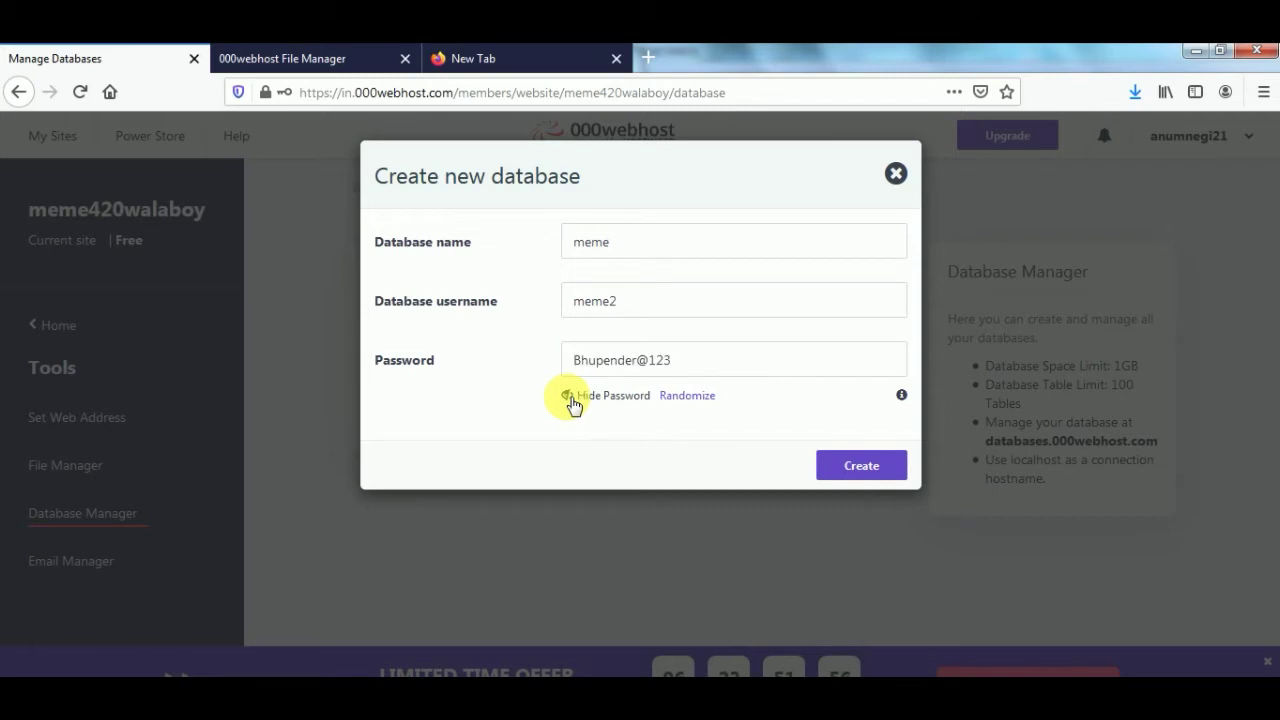
left_click(866, 462)
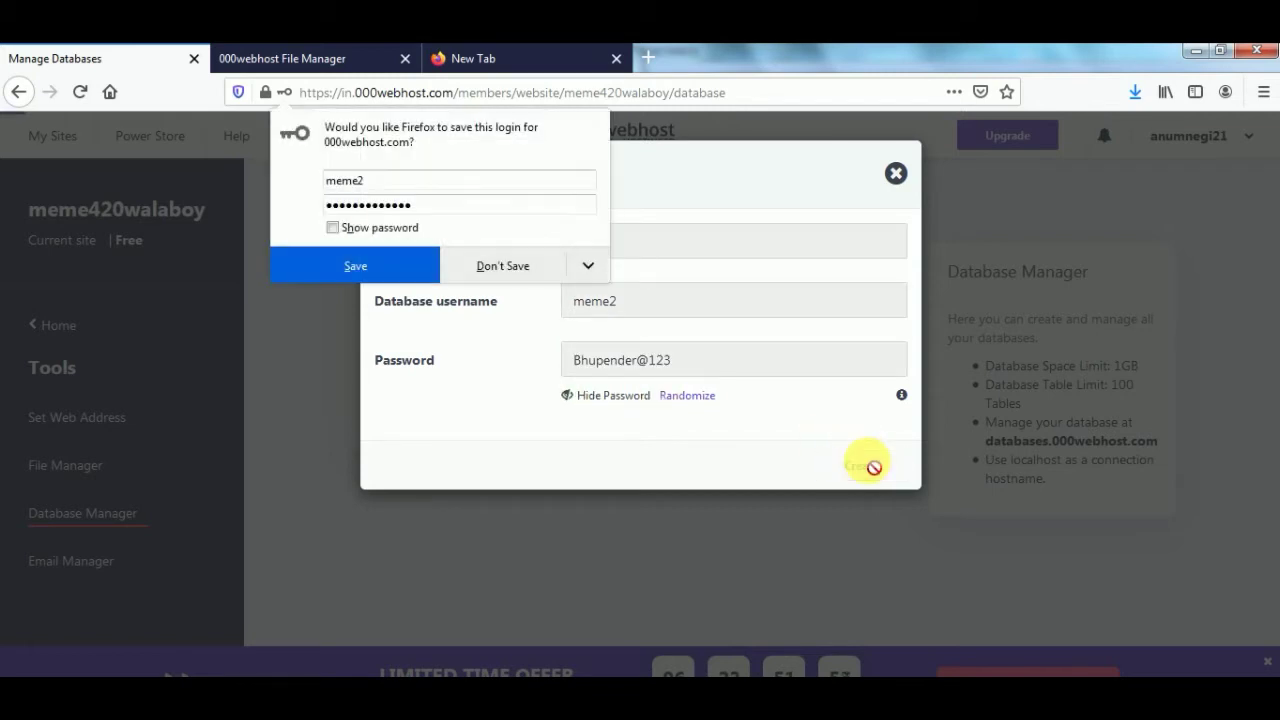
left_click(371, 262)
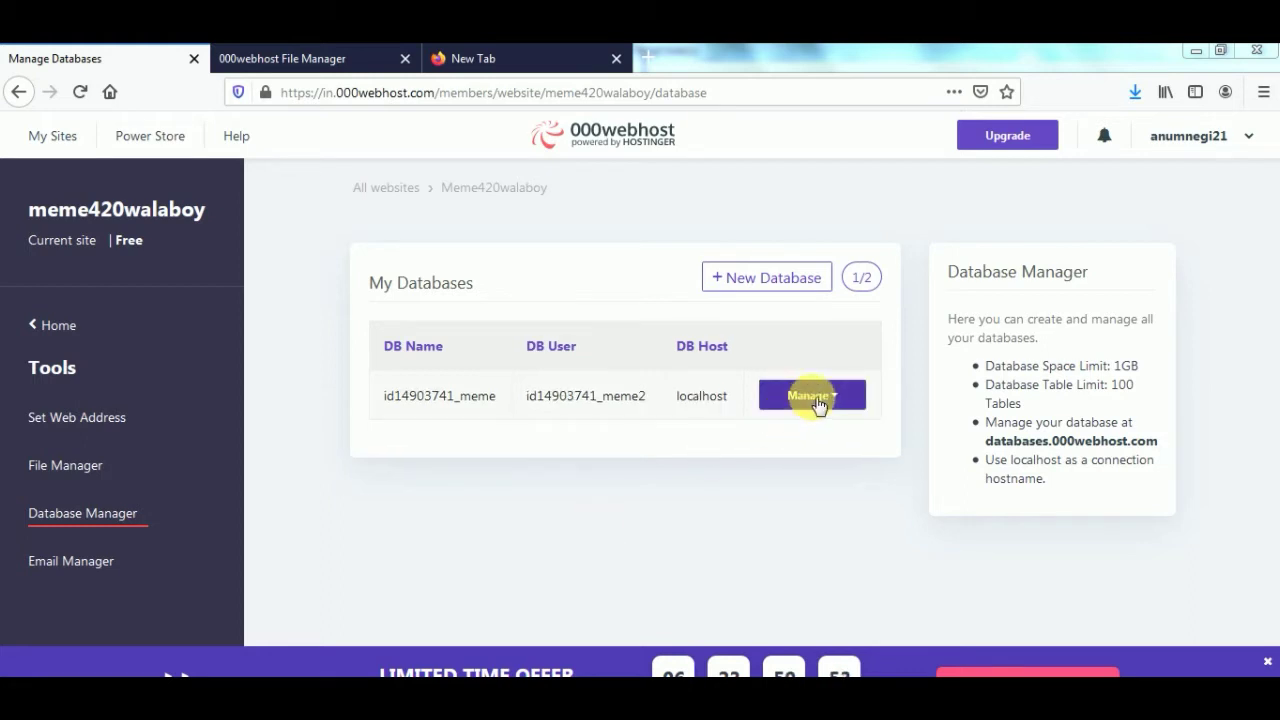
- Open the id14903741_meme database in phpMyAdmin from its Manage dropdown
left_click(818, 402)
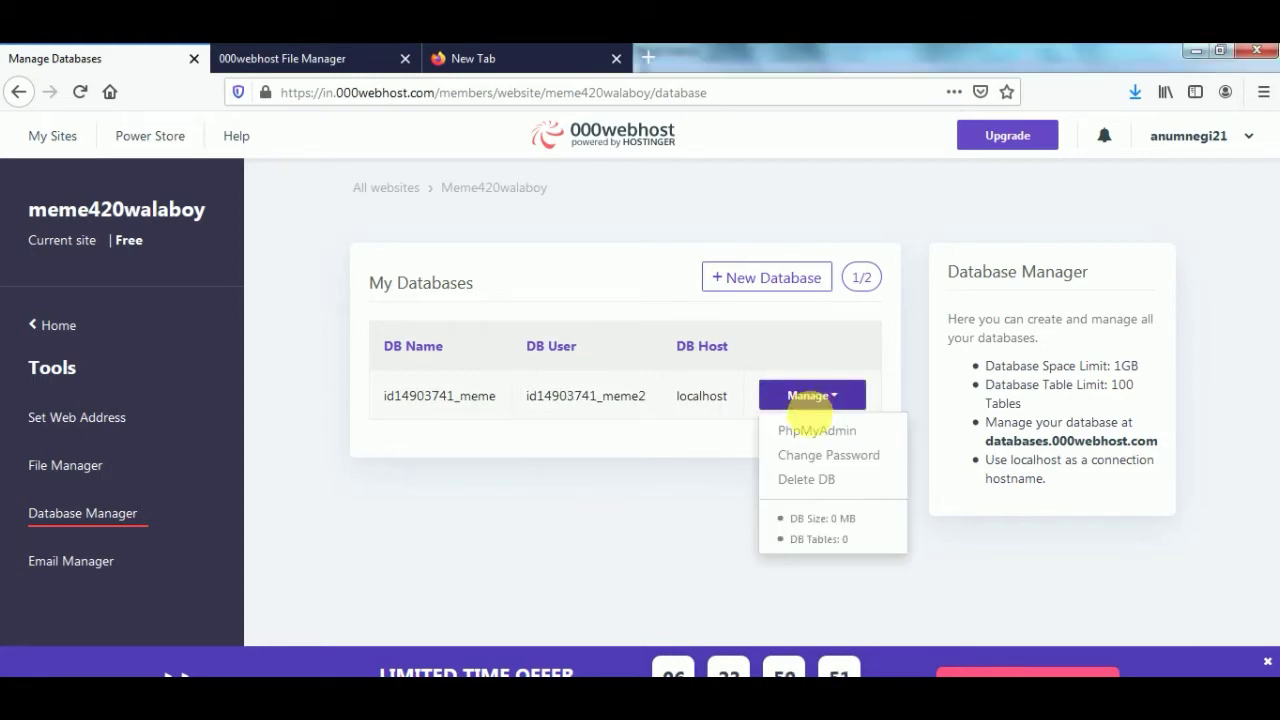
left_click(815, 430)
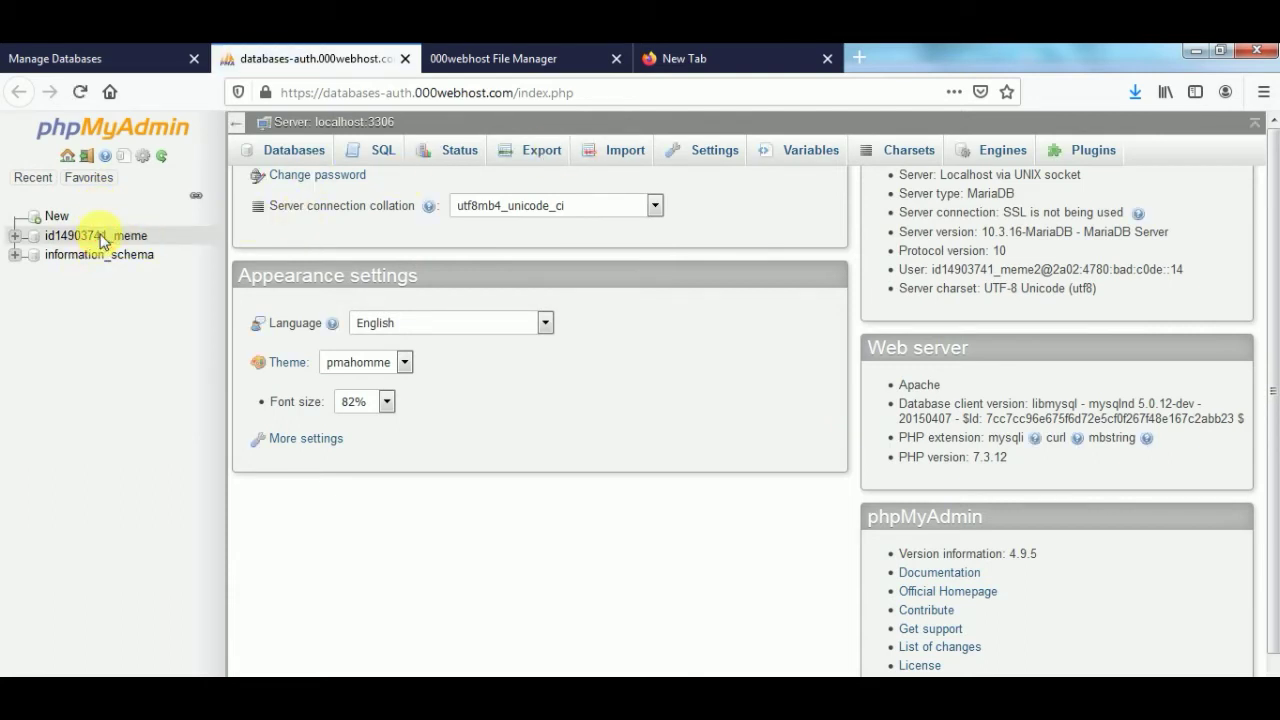
scroll(397, 148, "up", 1)
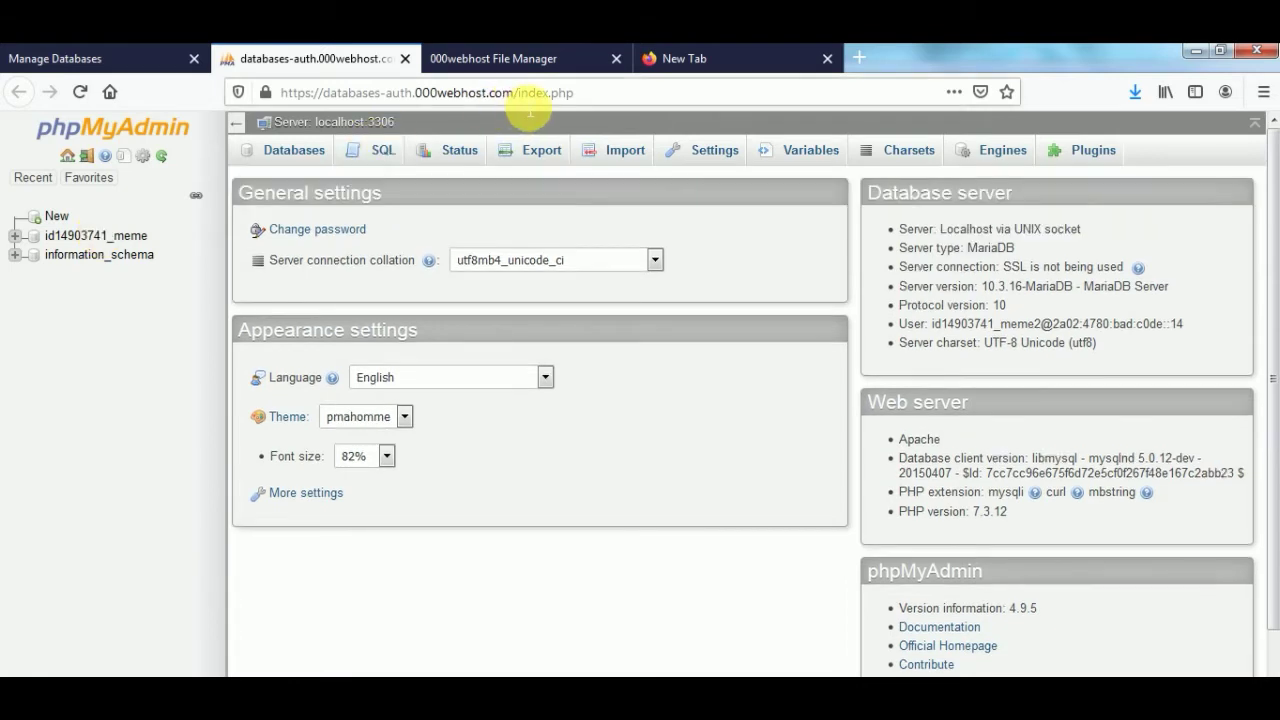
- Download mokomeme.sql from the Database File folder and return to phpMyAdmin's Import page
left_click(627, 152)
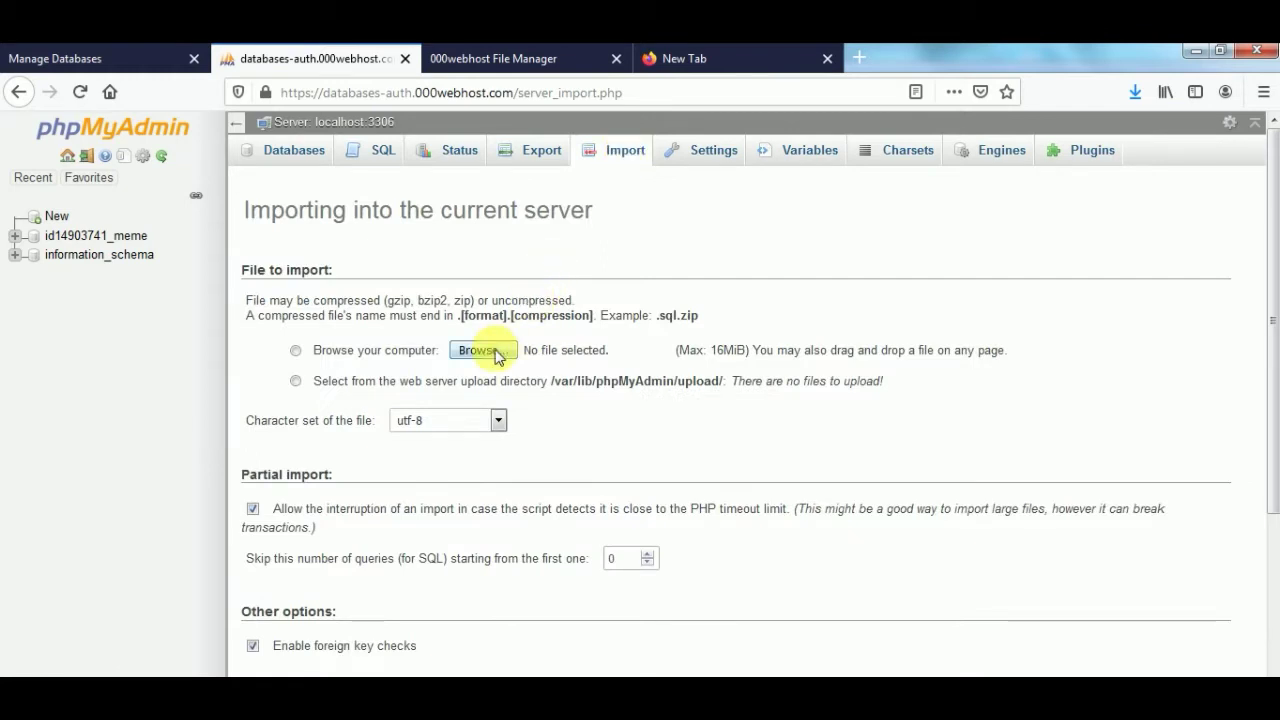
left_click(488, 360)
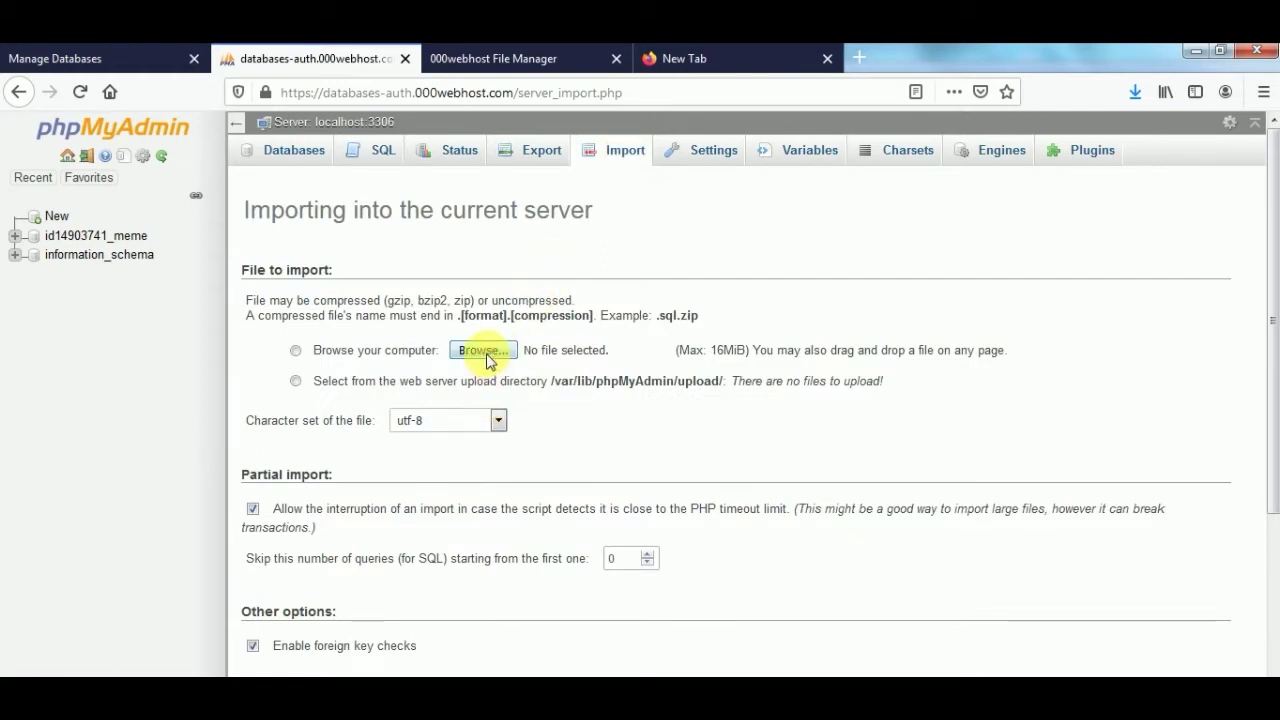
key("ctrl+Tab")
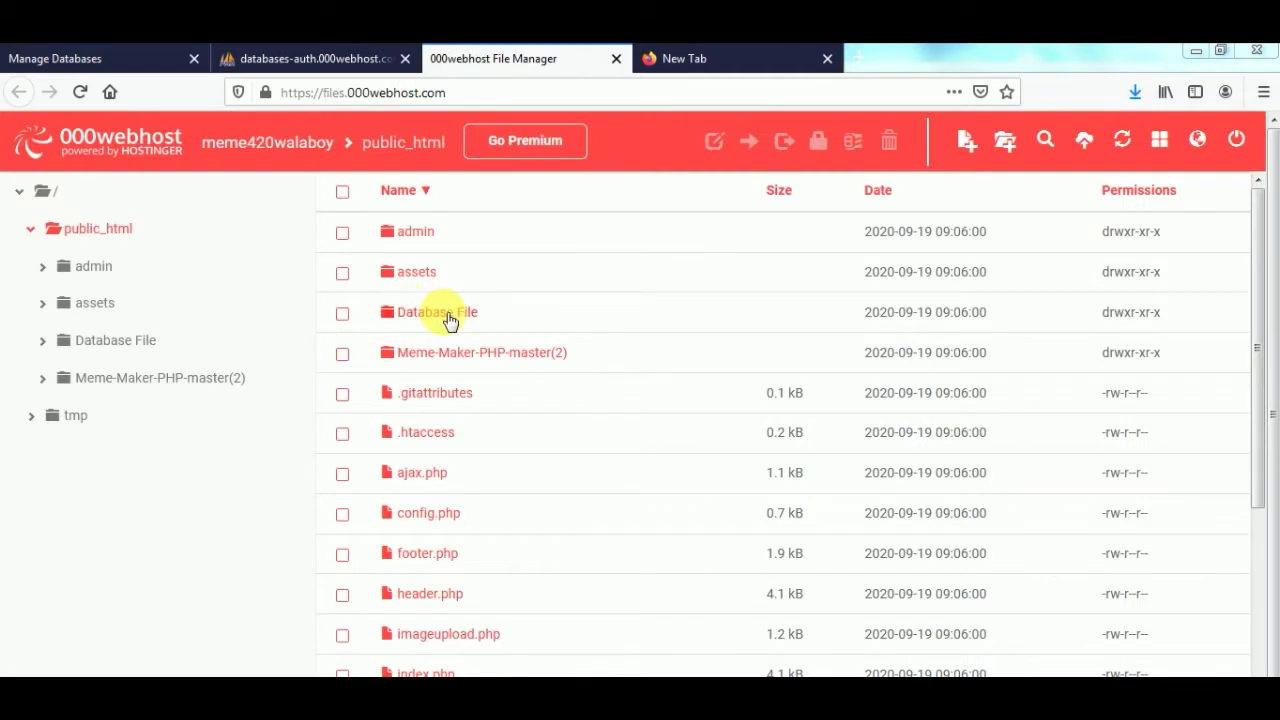
double_click(447, 316)
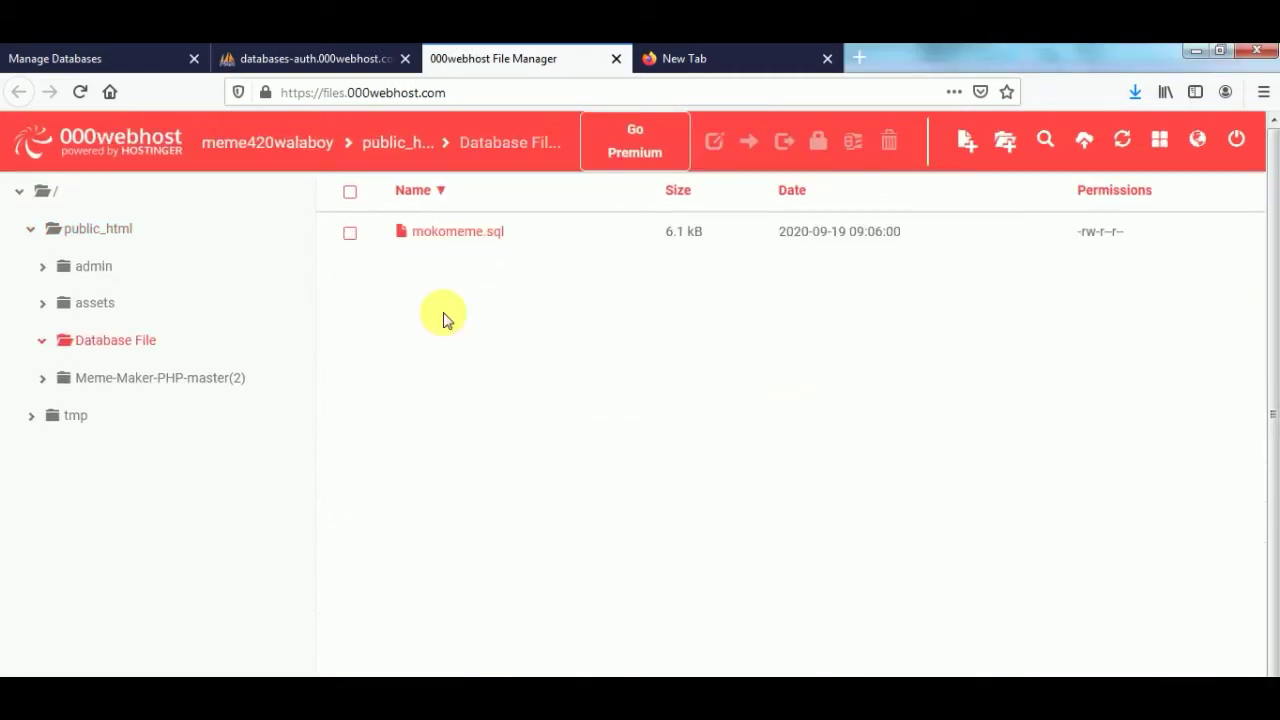
right_click(428, 238)
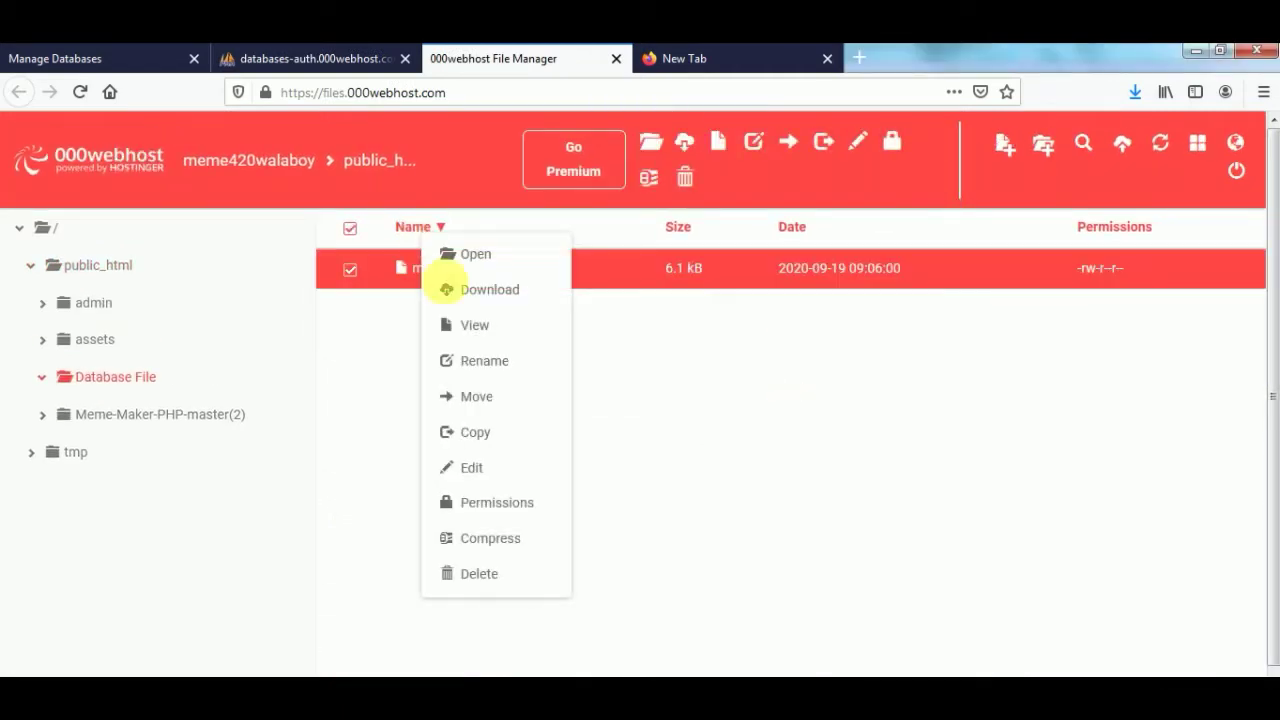
left_click(463, 289)
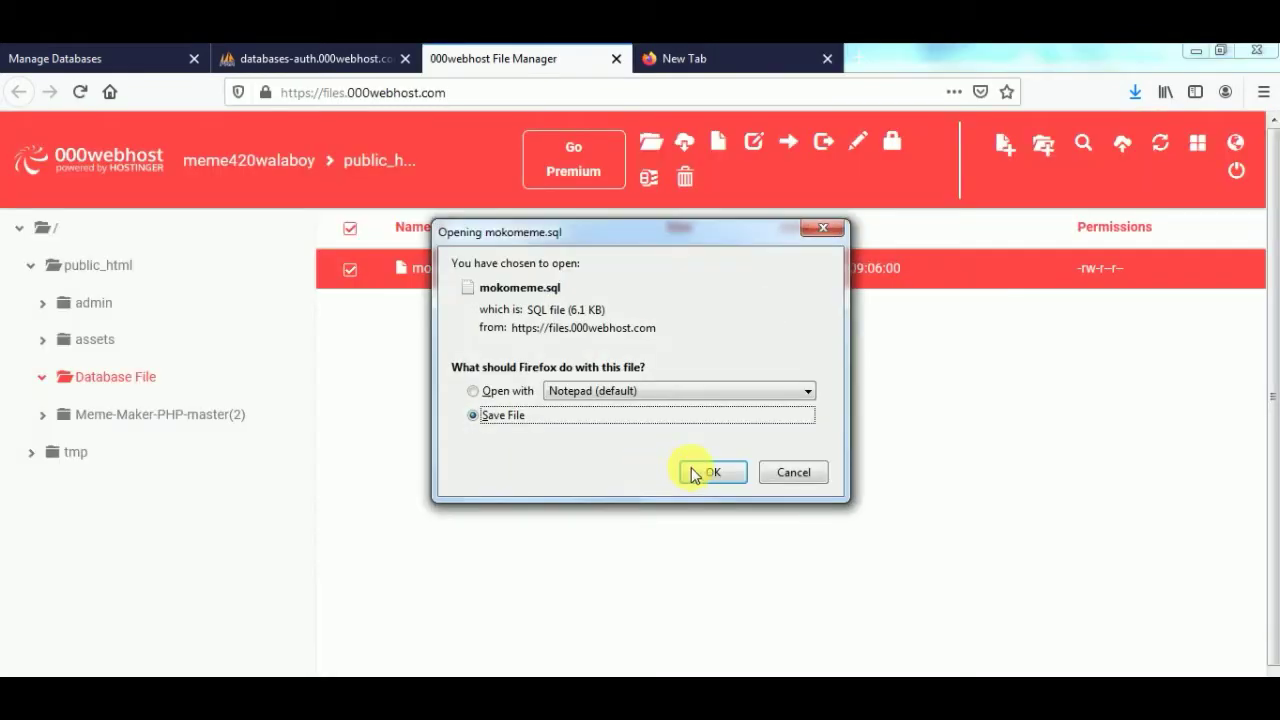
left_click(706, 472)
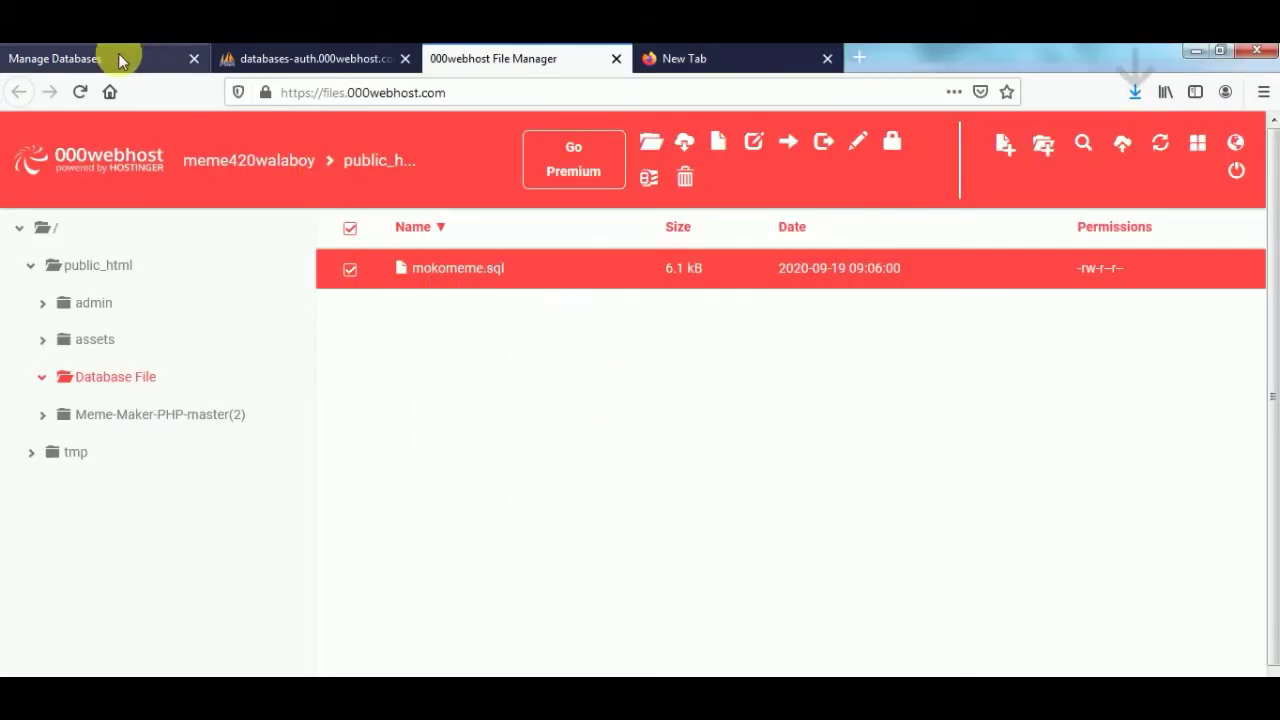
left_click(273, 46)
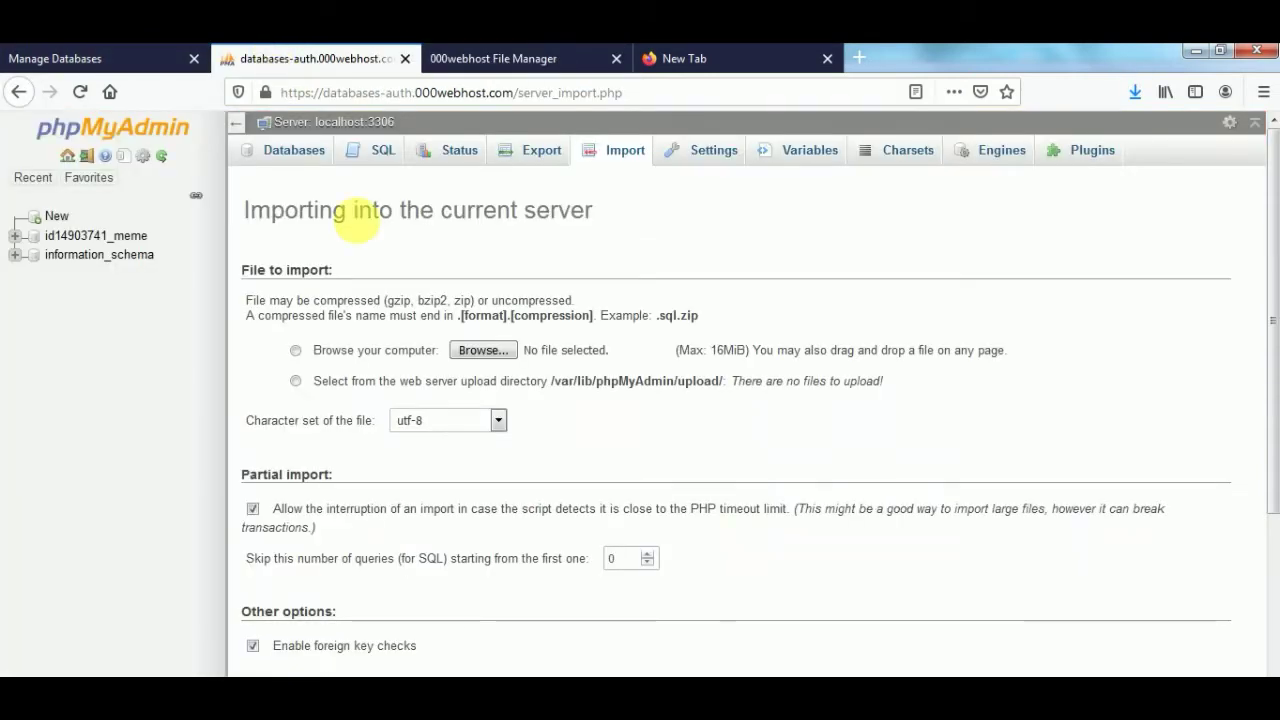
- Import mokomeme.sql into the database and review the 21 successful queries and new mokomeme tables
left_click(482, 348)
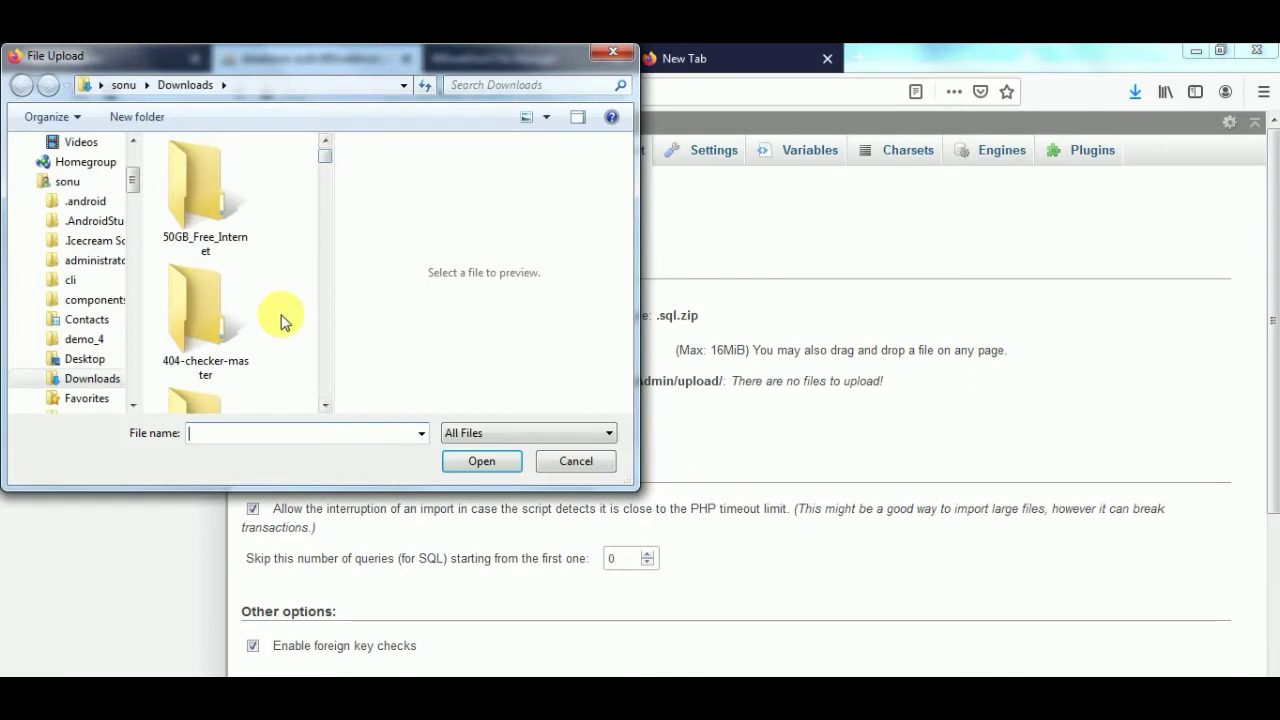
type("moko")
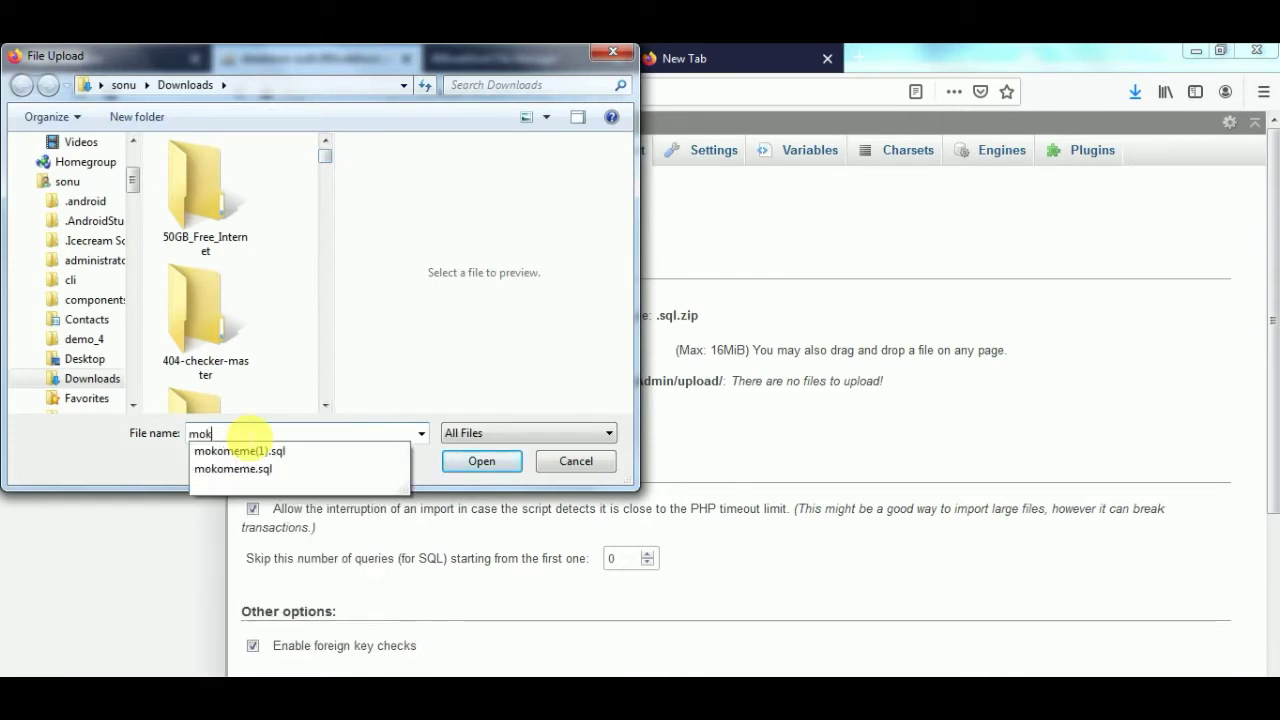
left_click(247, 468)
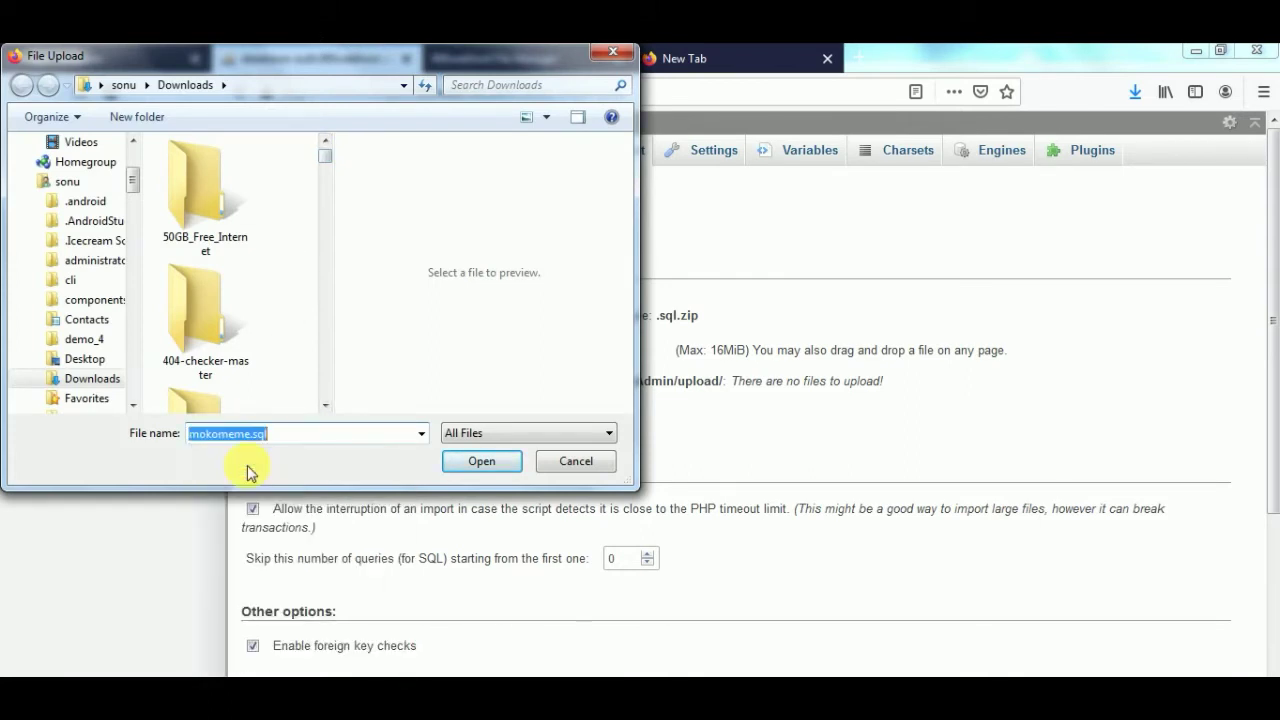
left_click(478, 461)
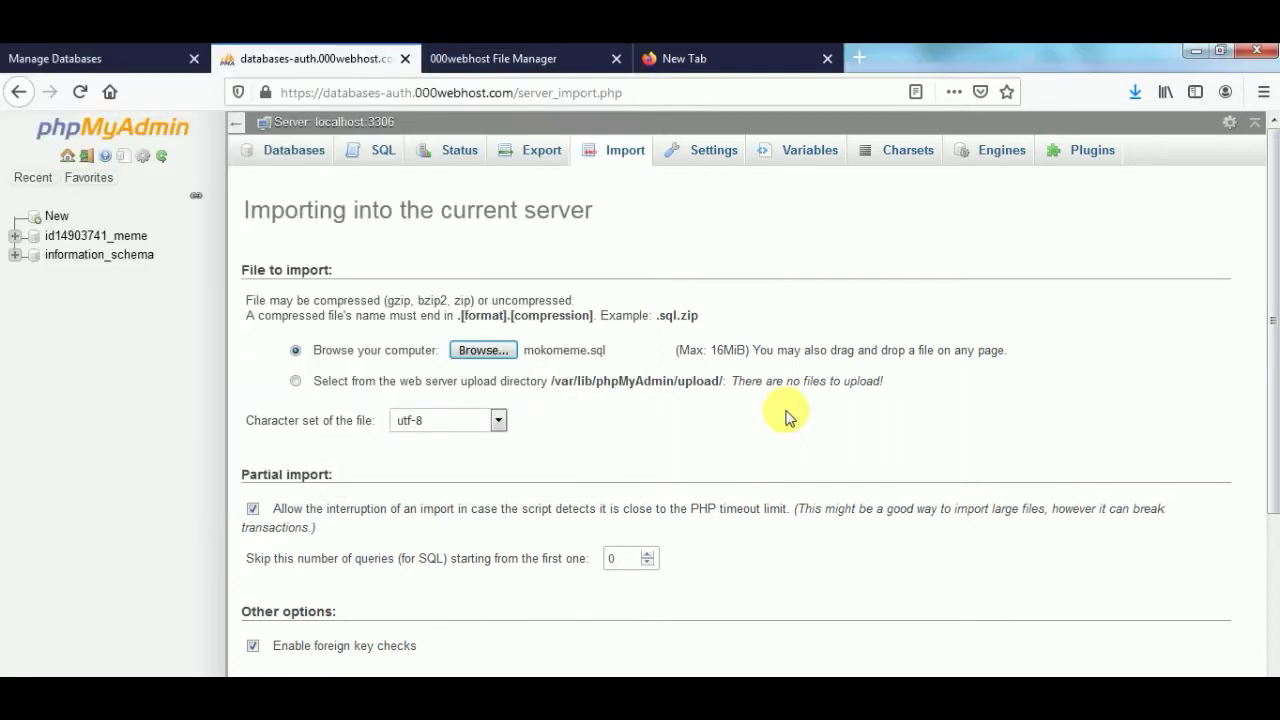
left_click_drag(1260, 320, 1276, 585)
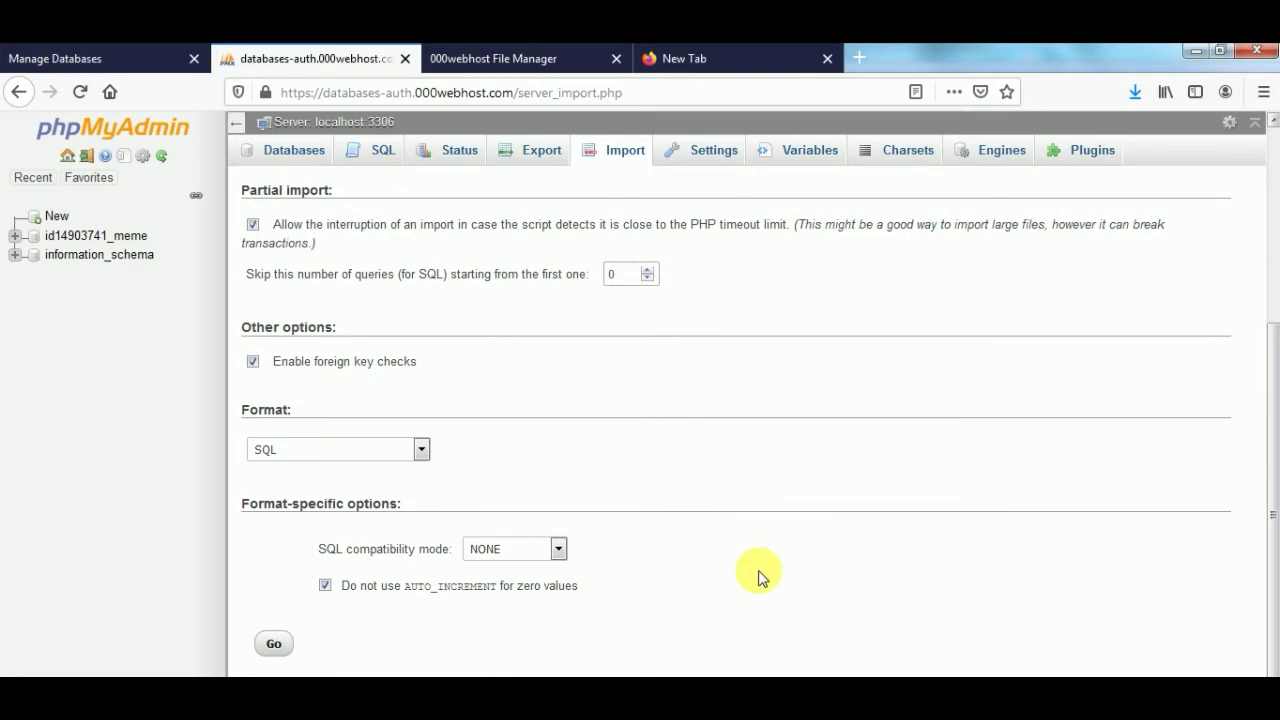
left_click(276, 645)
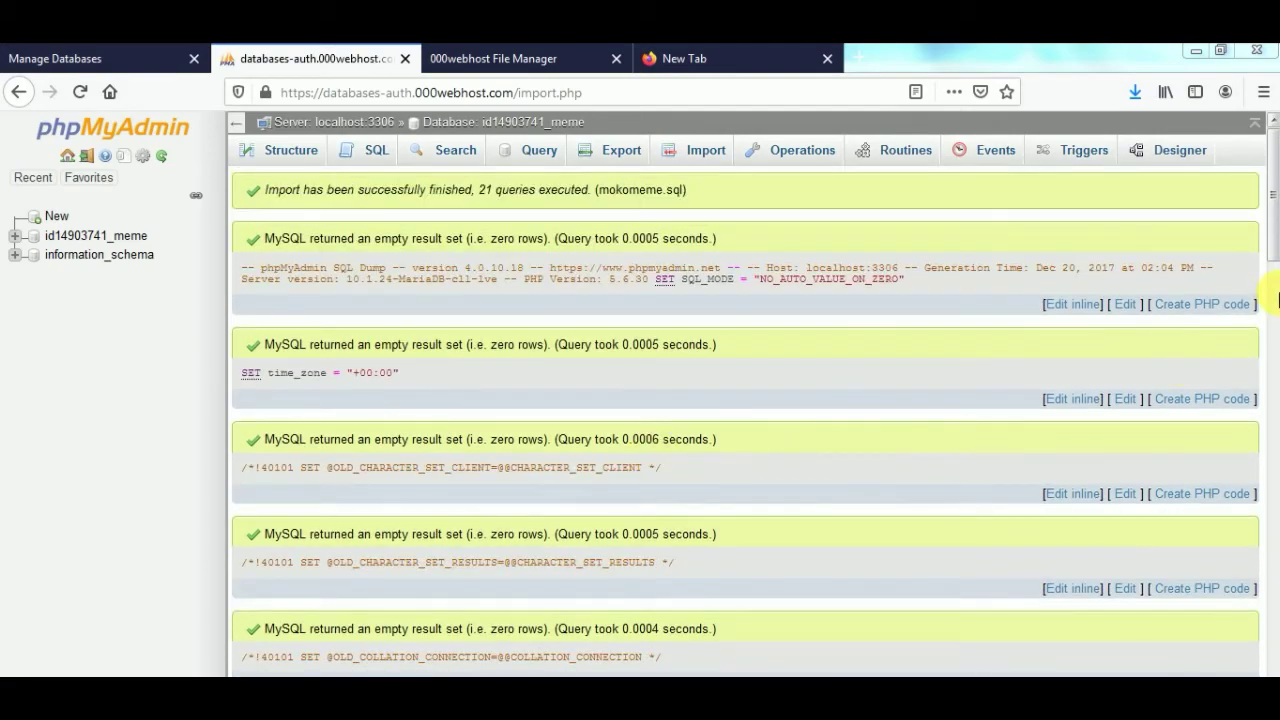
scroll(1271, 285, "down", 5)
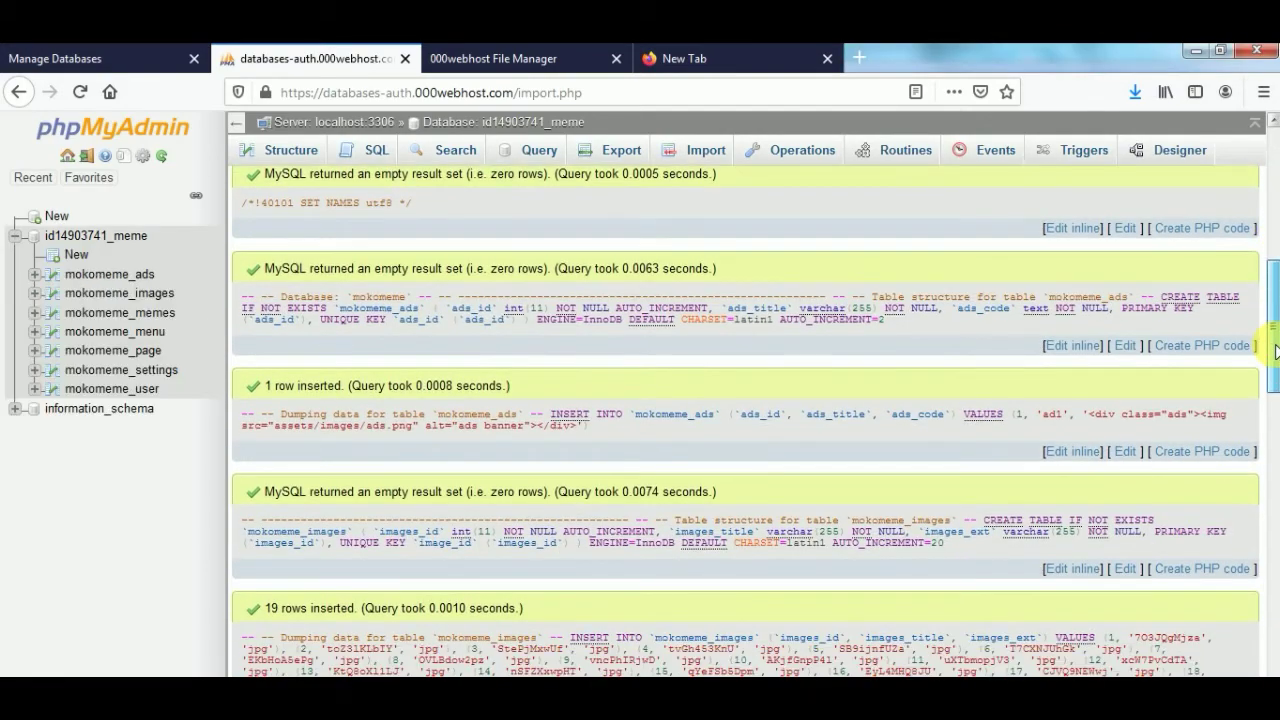
left_click_drag(1275, 350, 1268, 128)
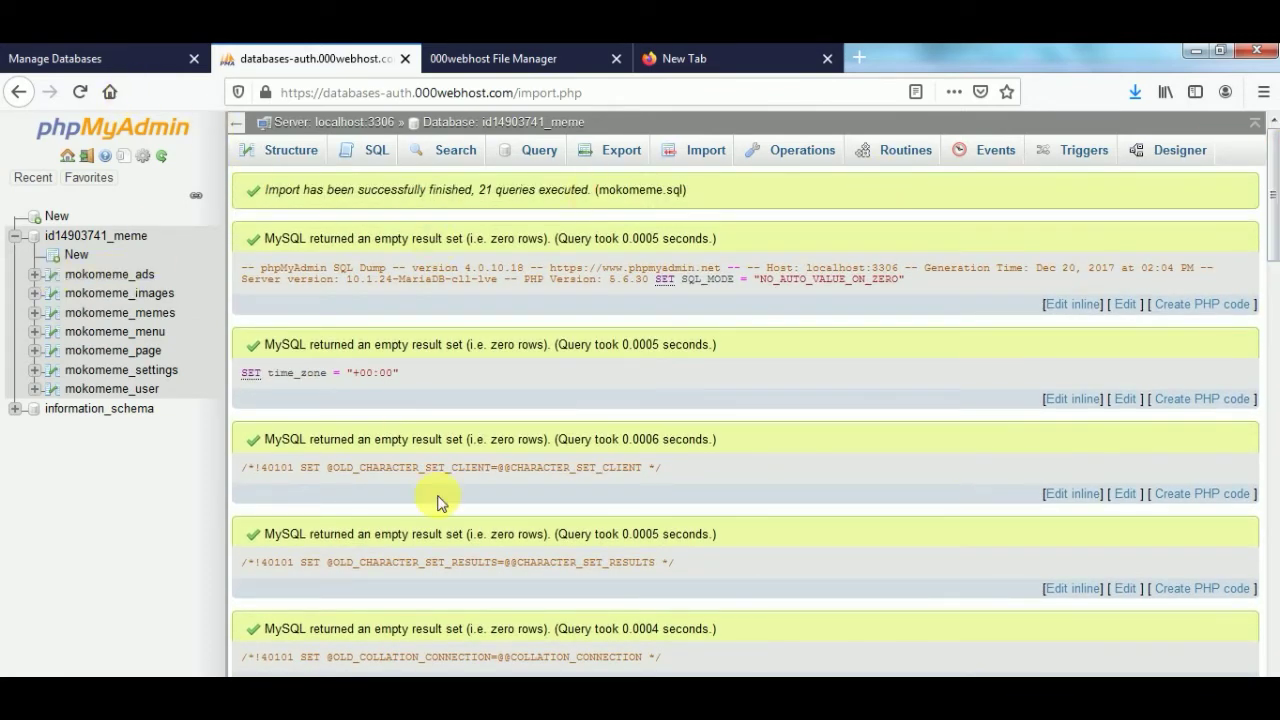
key("ctrl+Tab")
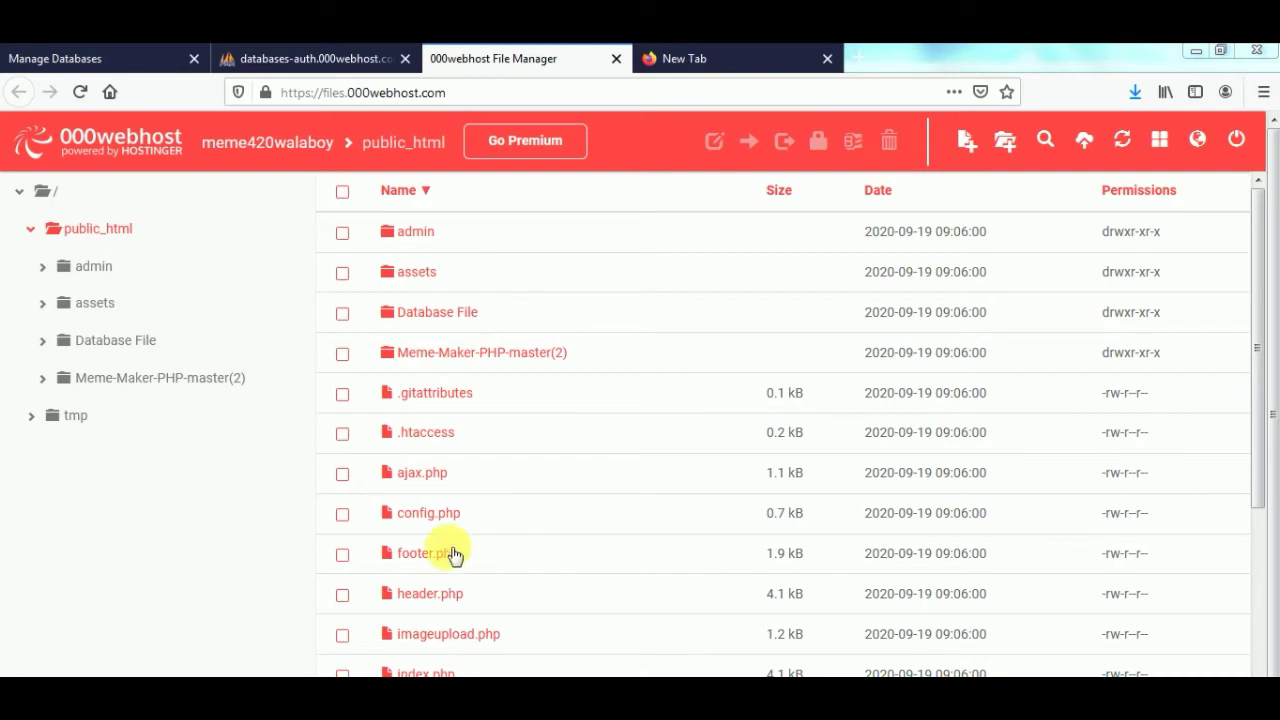
- Open ajax.php in the file editor and close it without changes
double_click(445, 514)
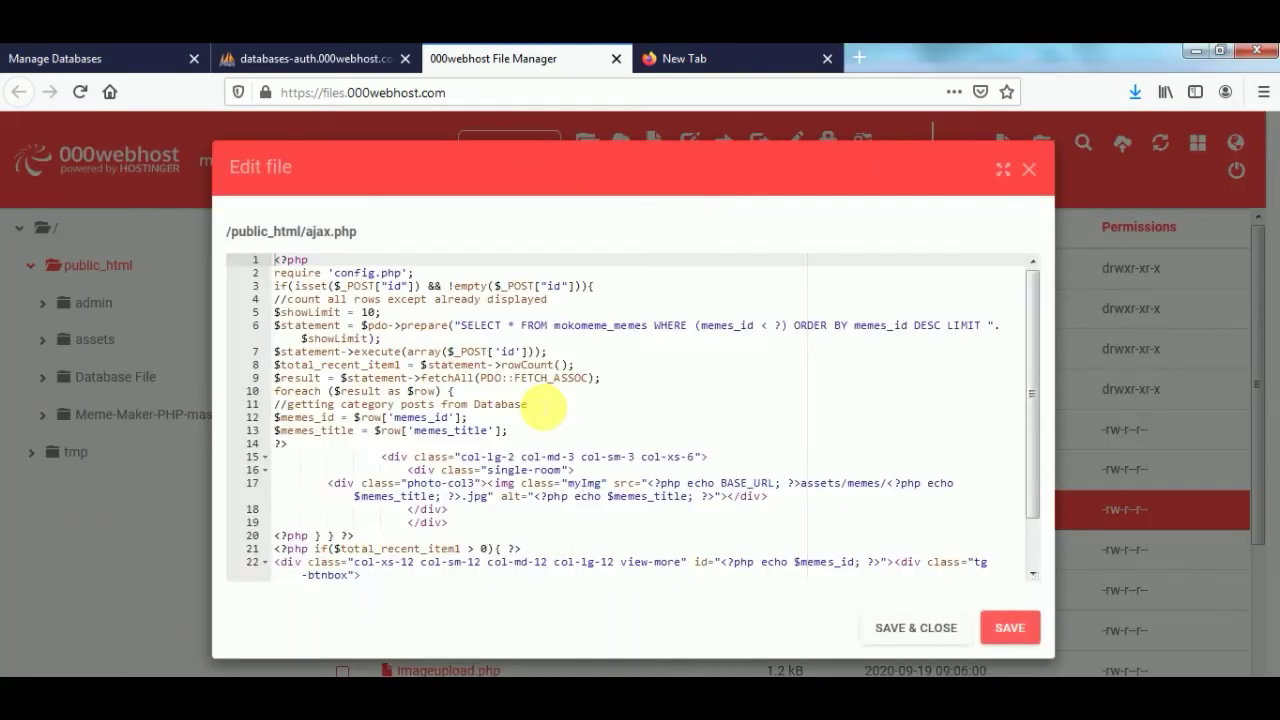
left_click(549, 457)
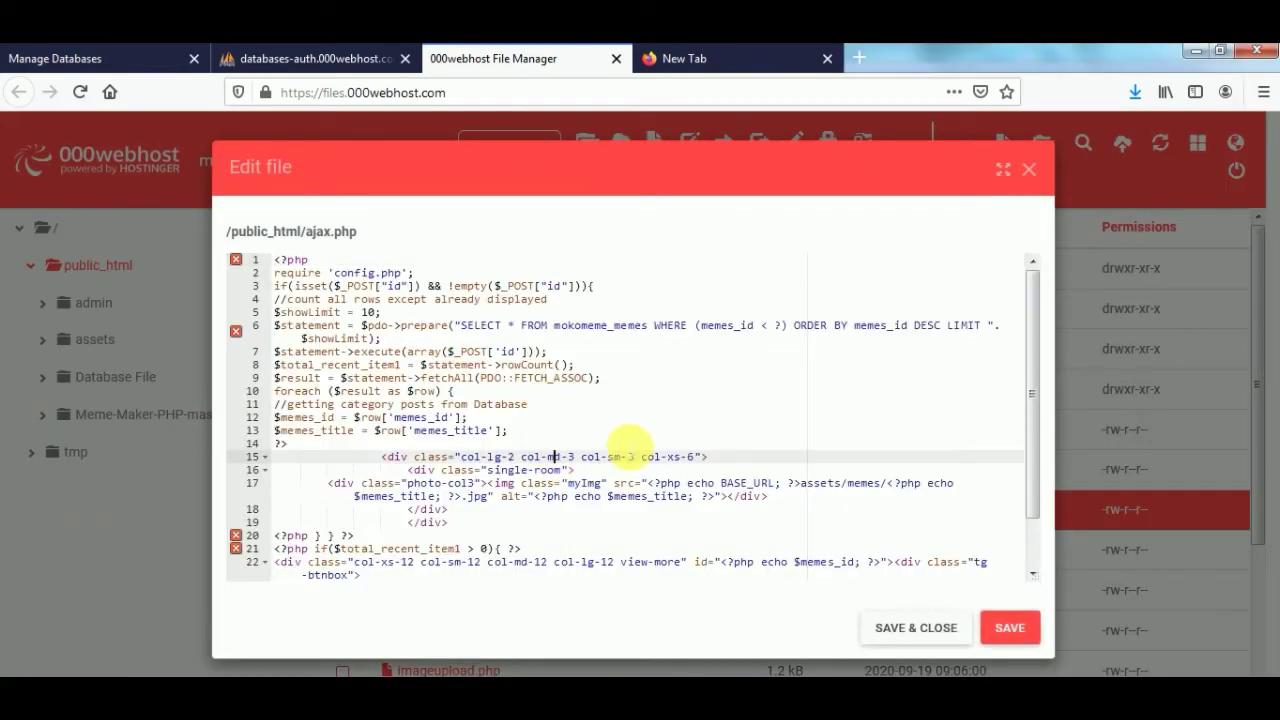
left_click(1032, 172)
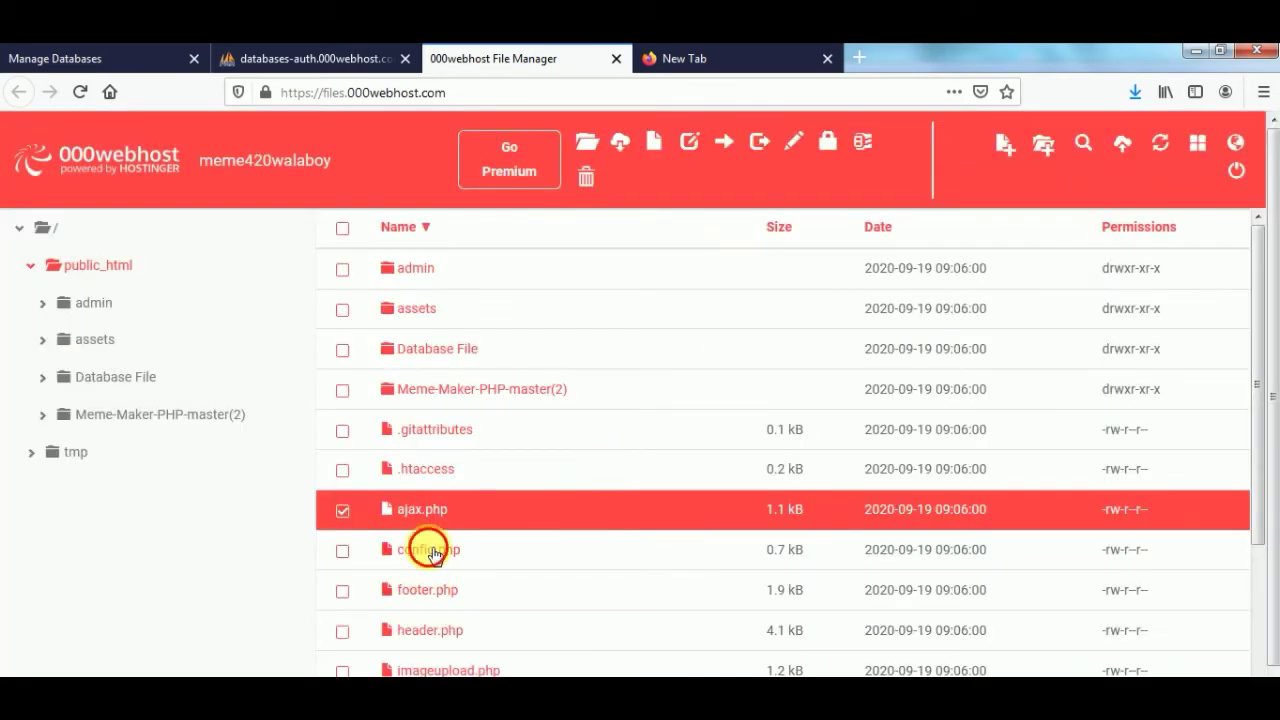
- Open config.php in the editor and place the cursor inside the empty $dbname quotes
double_click(430, 550)
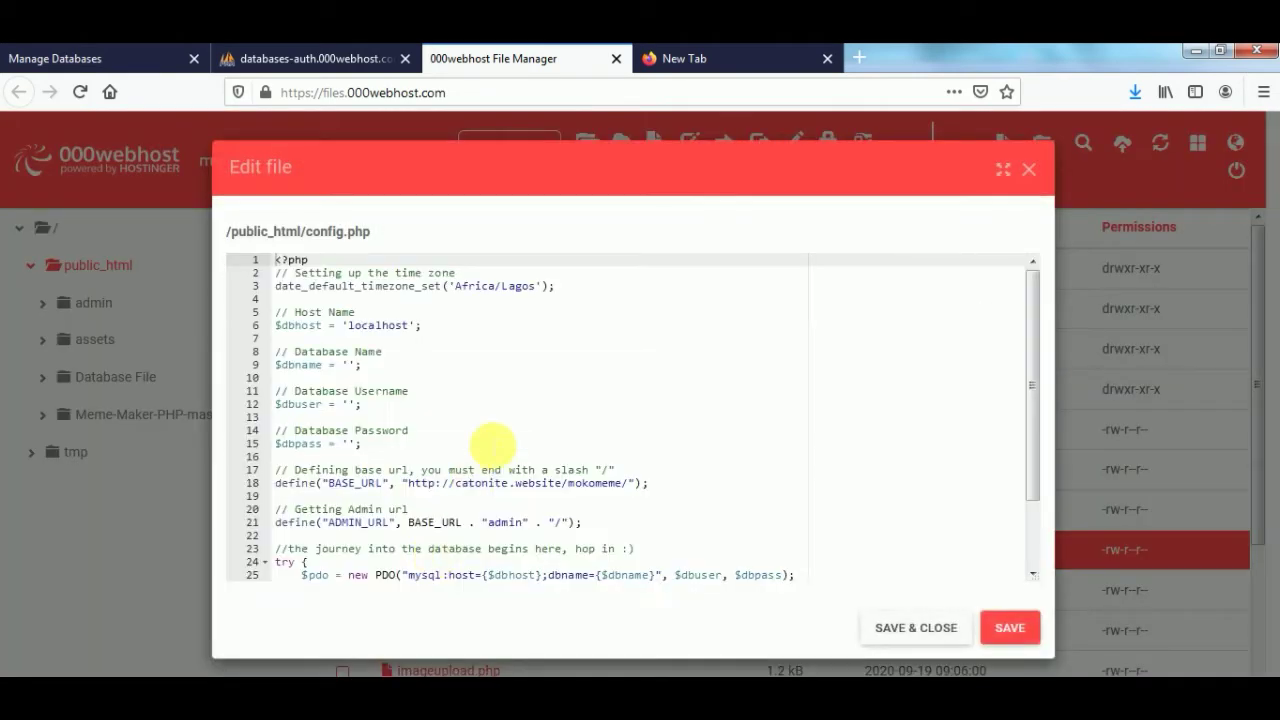
left_click(493, 443)
left_click(497, 497)
left_click(505, 536)
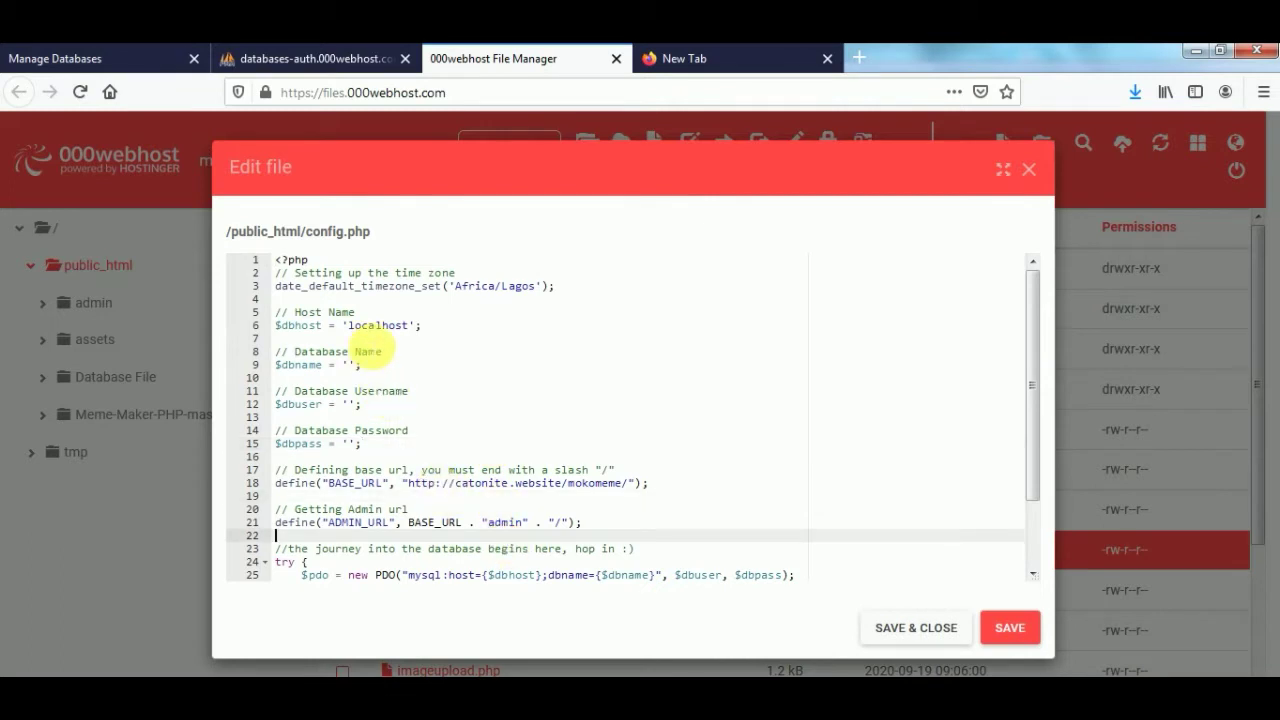
left_click(373, 330)
left_click(370, 364)
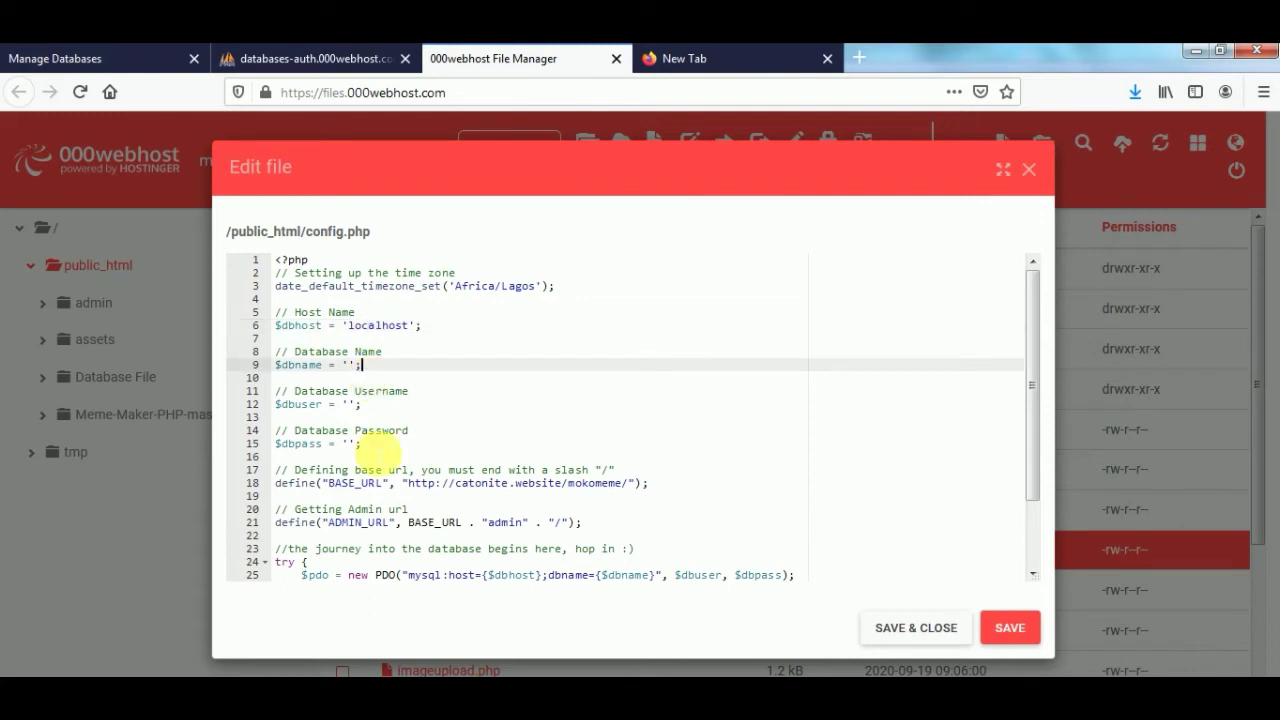
left_click(372, 443)
left_click(390, 497)
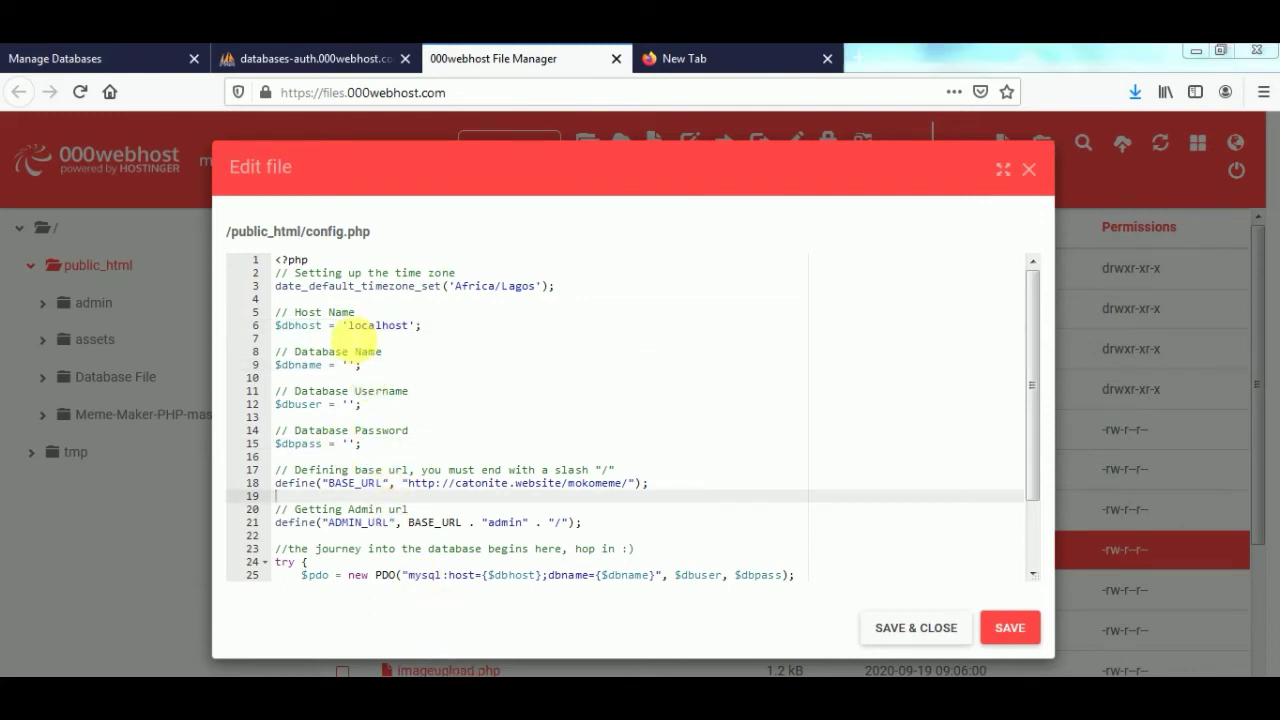
left_click(348, 325)
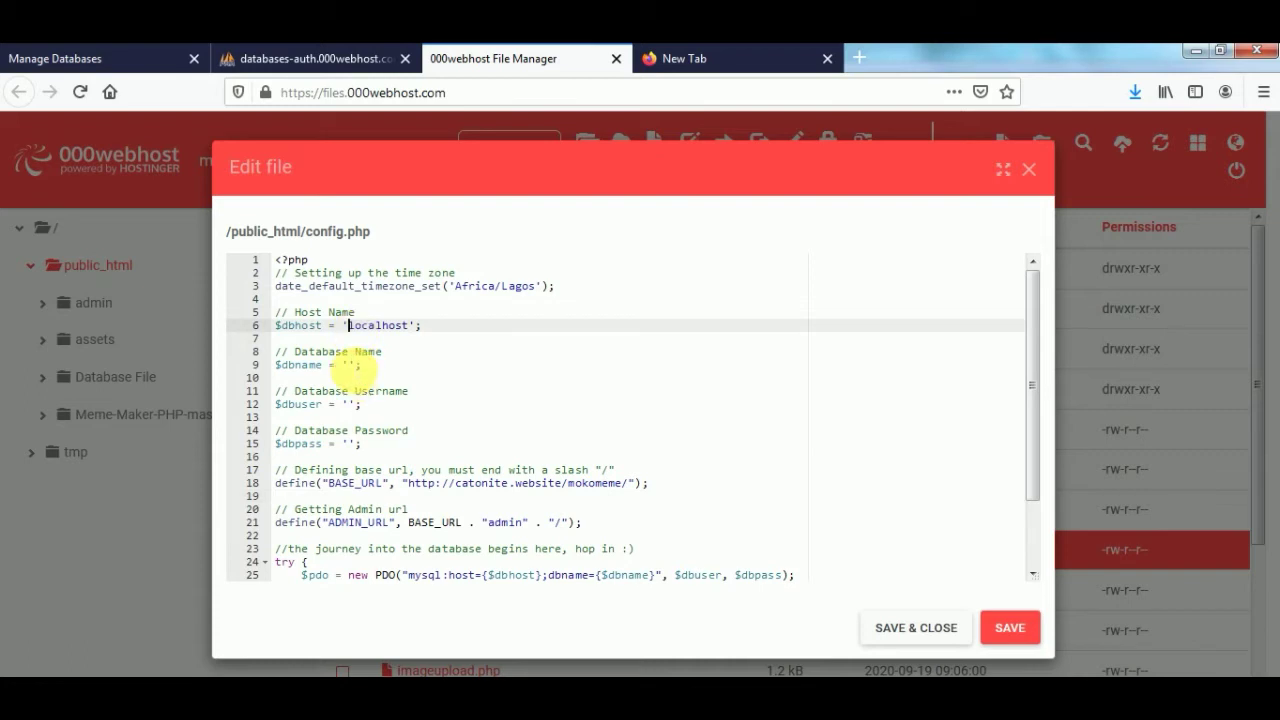
left_click(349, 365)
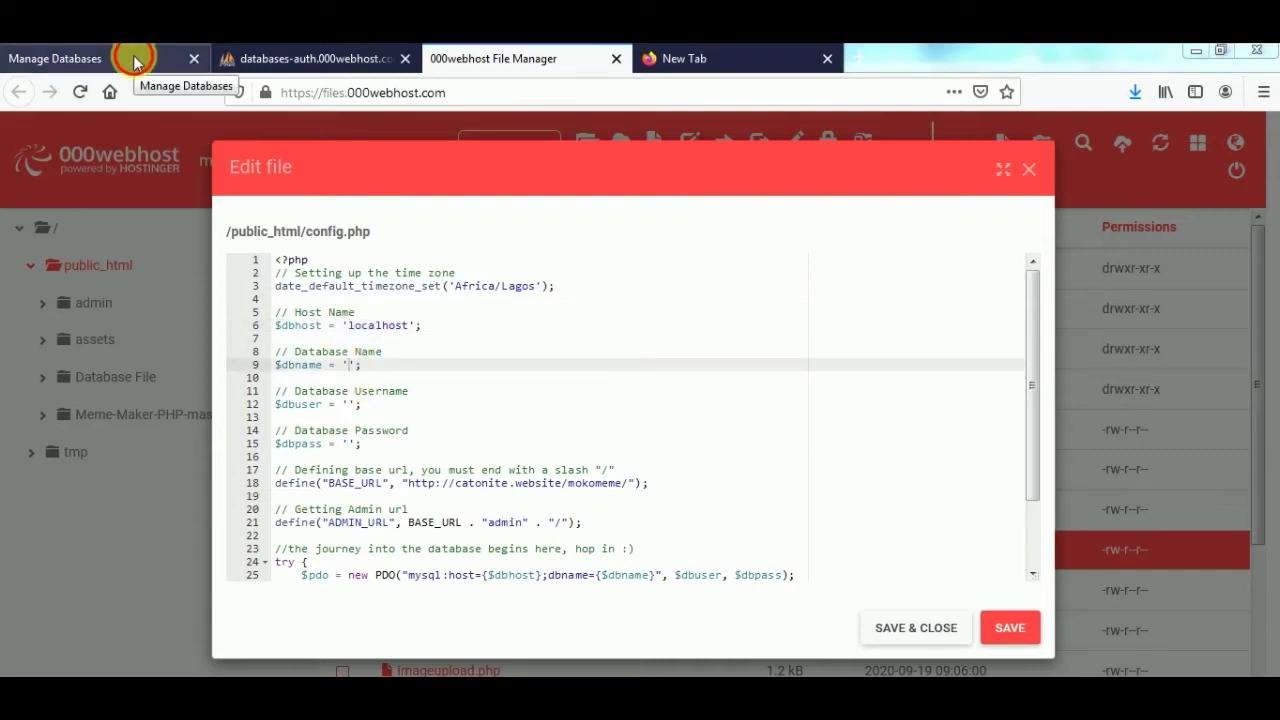
- Copy the DB name id14903741_meme from Manage Databases into config.php's $dbname
left_click(135, 61)
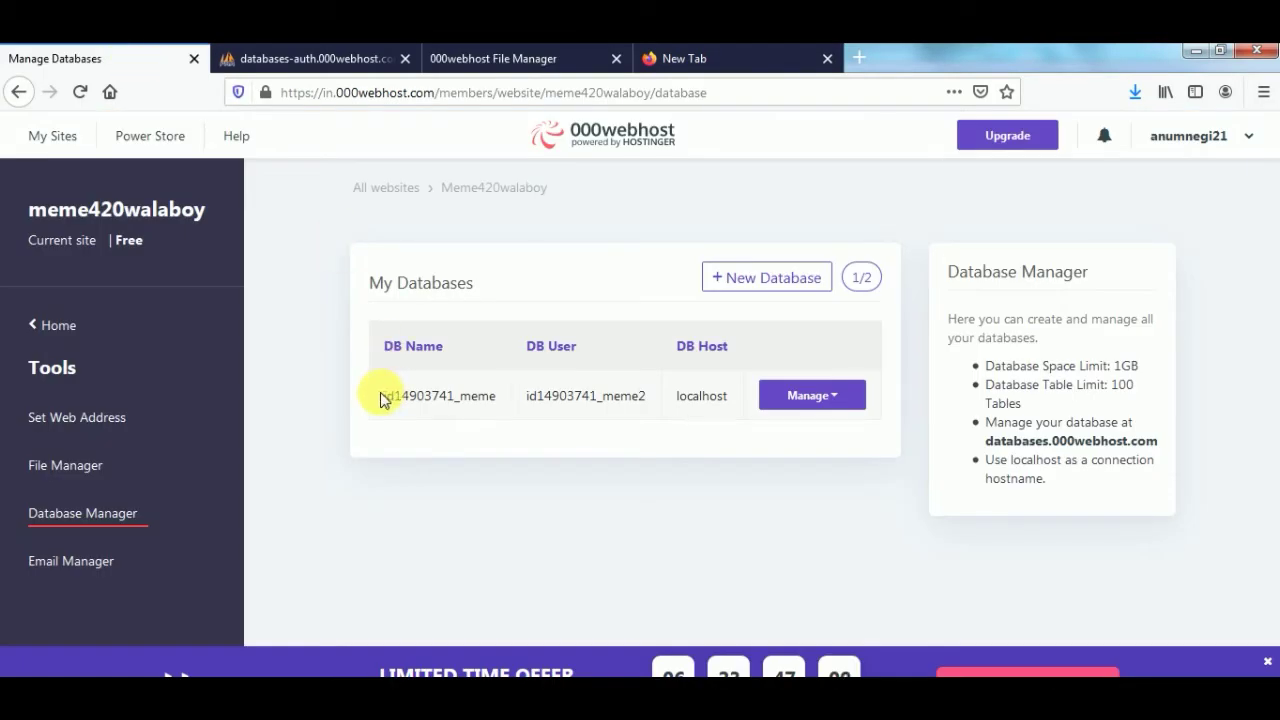
left_click_drag(380, 399, 491, 394)
key("ctrl+c")
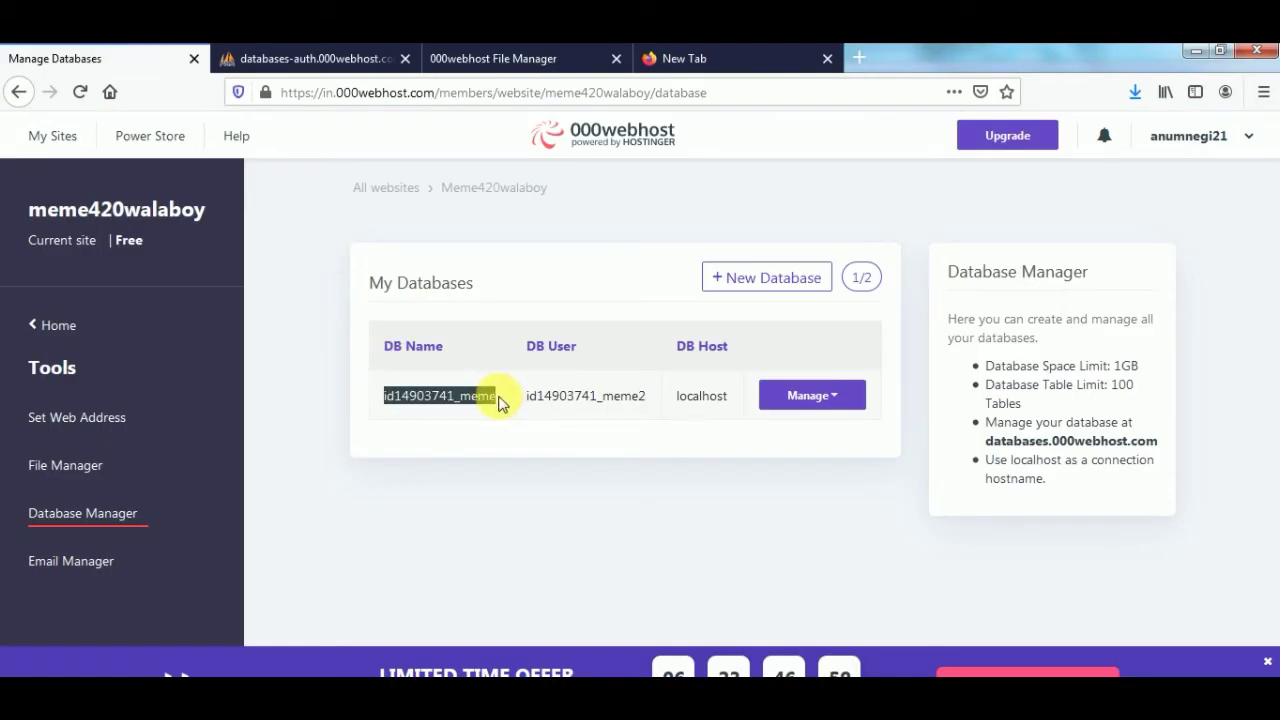
left_click(488, 57)
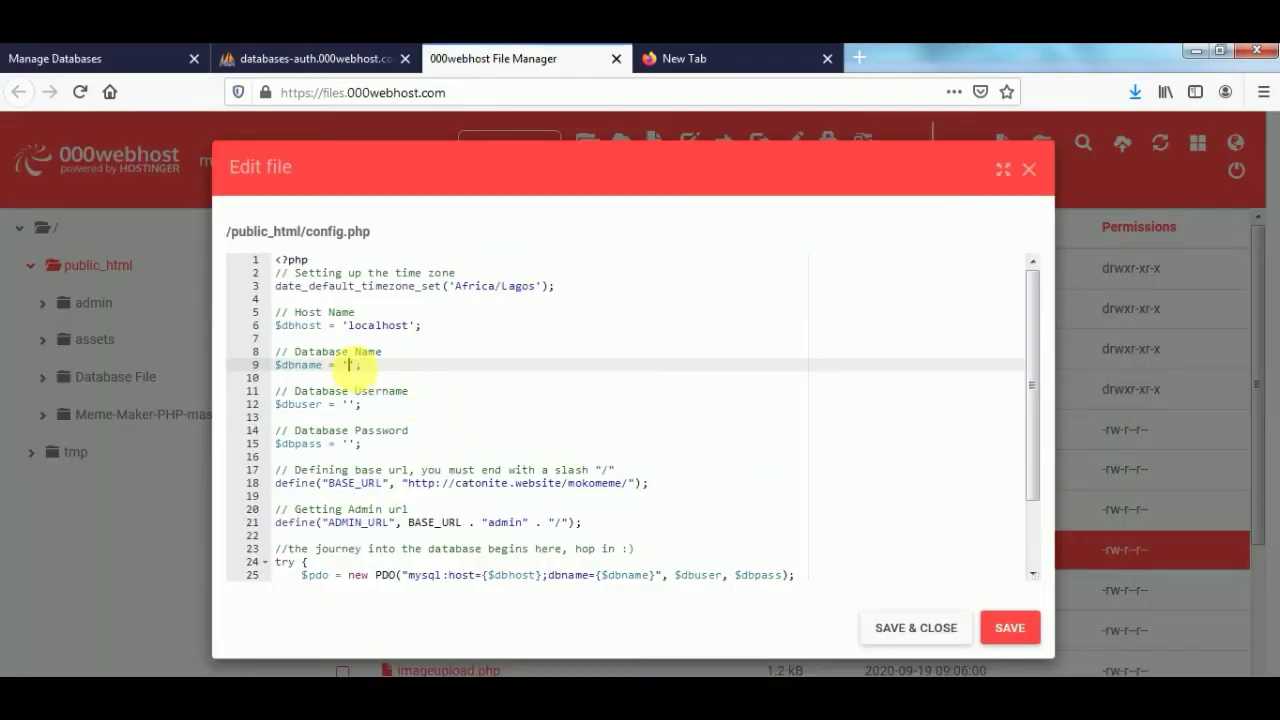
key("ctrl+v")
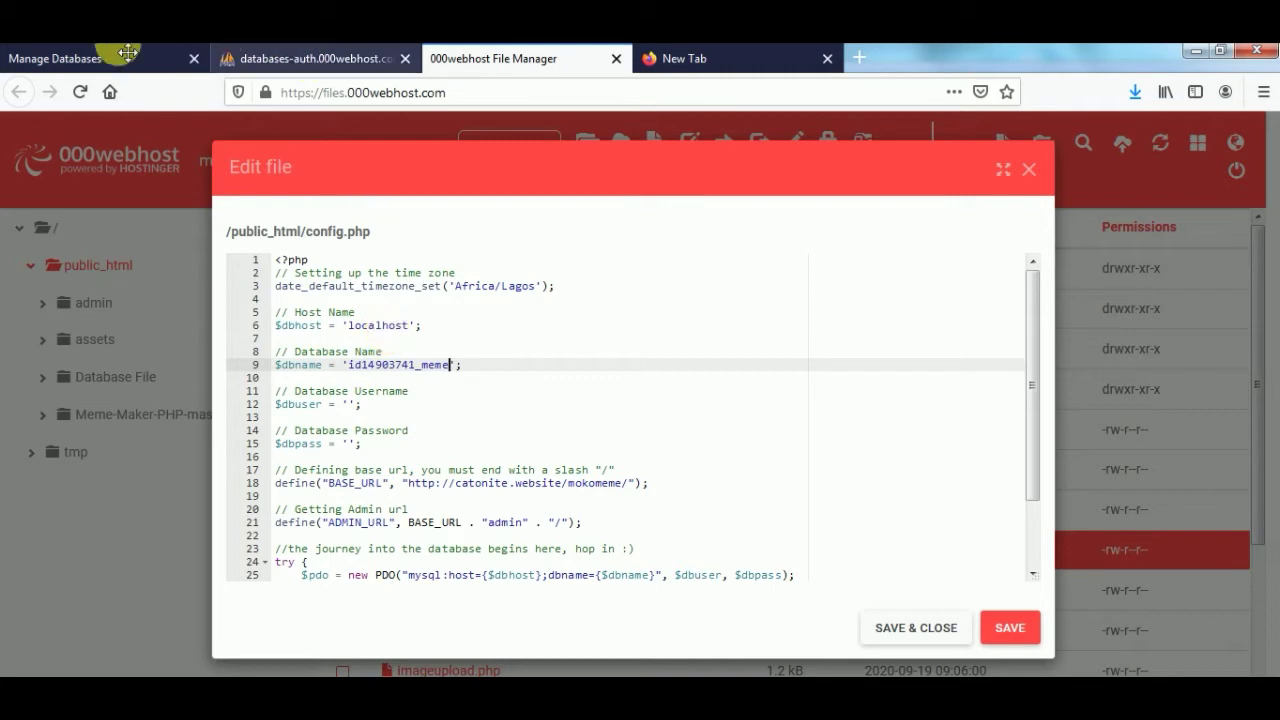
left_click(133, 62)
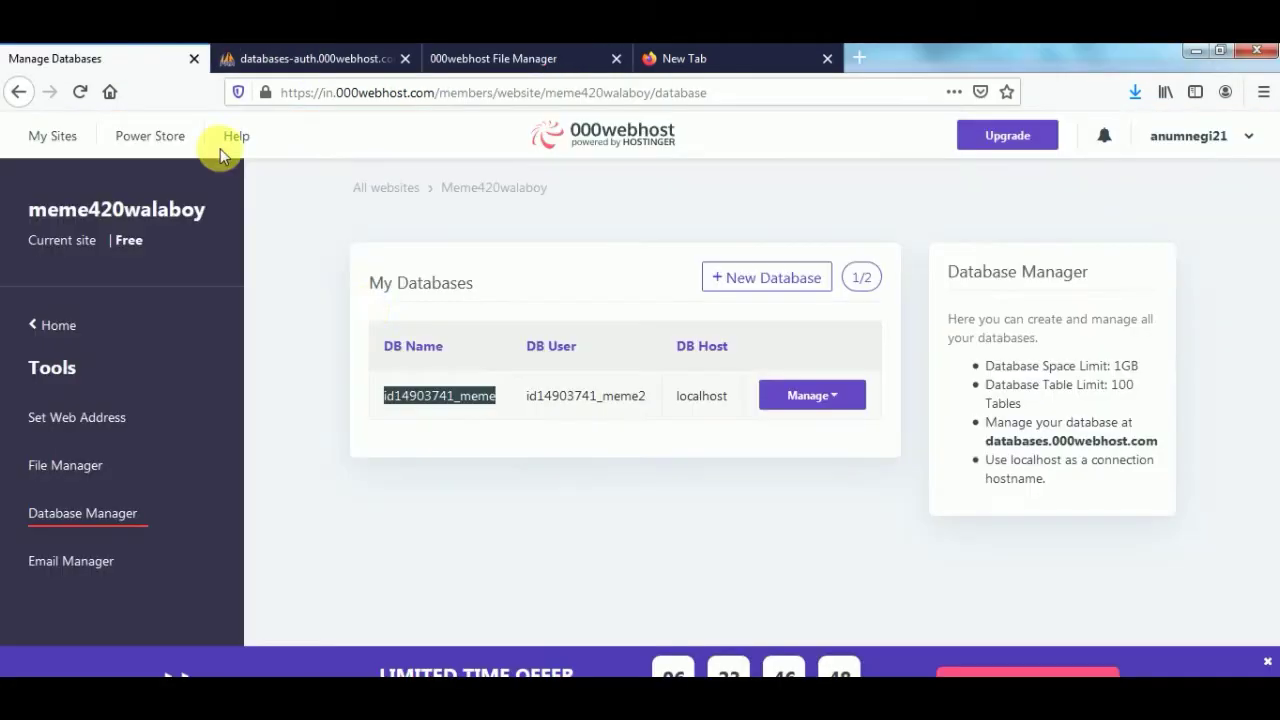
left_click_drag(527, 398, 655, 399)
key("ctrl+c")
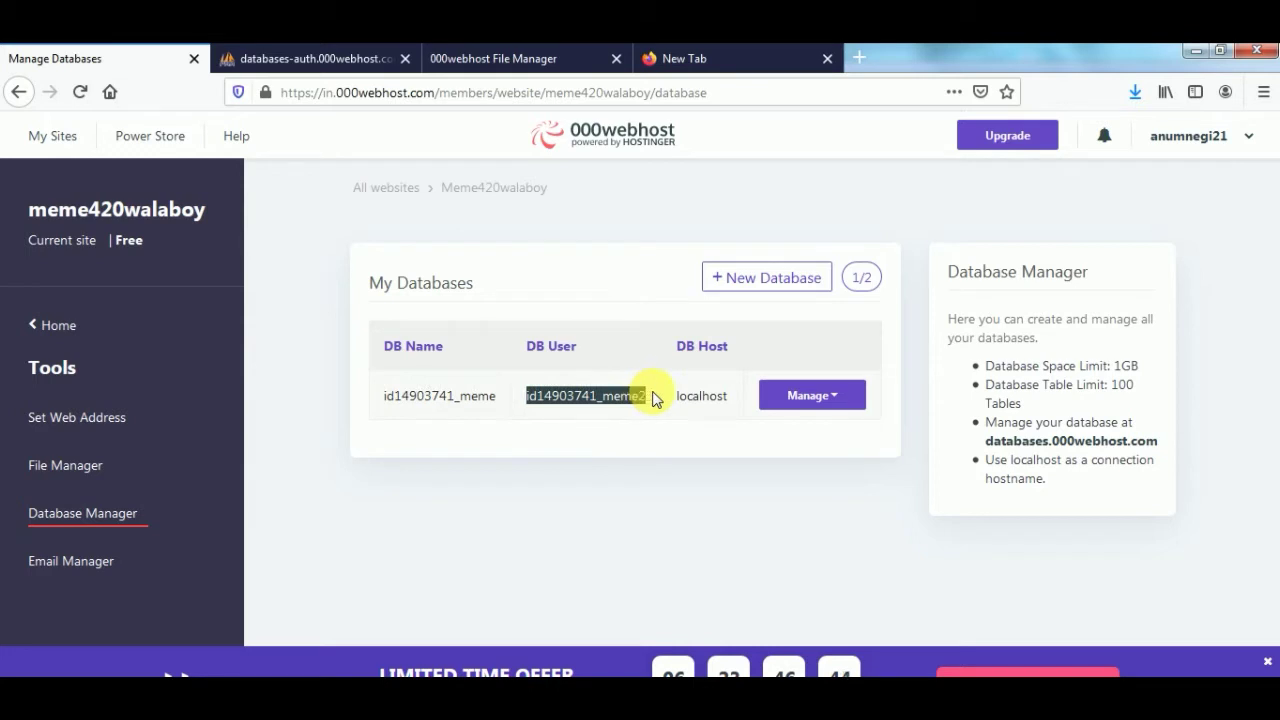
left_click(526, 57)
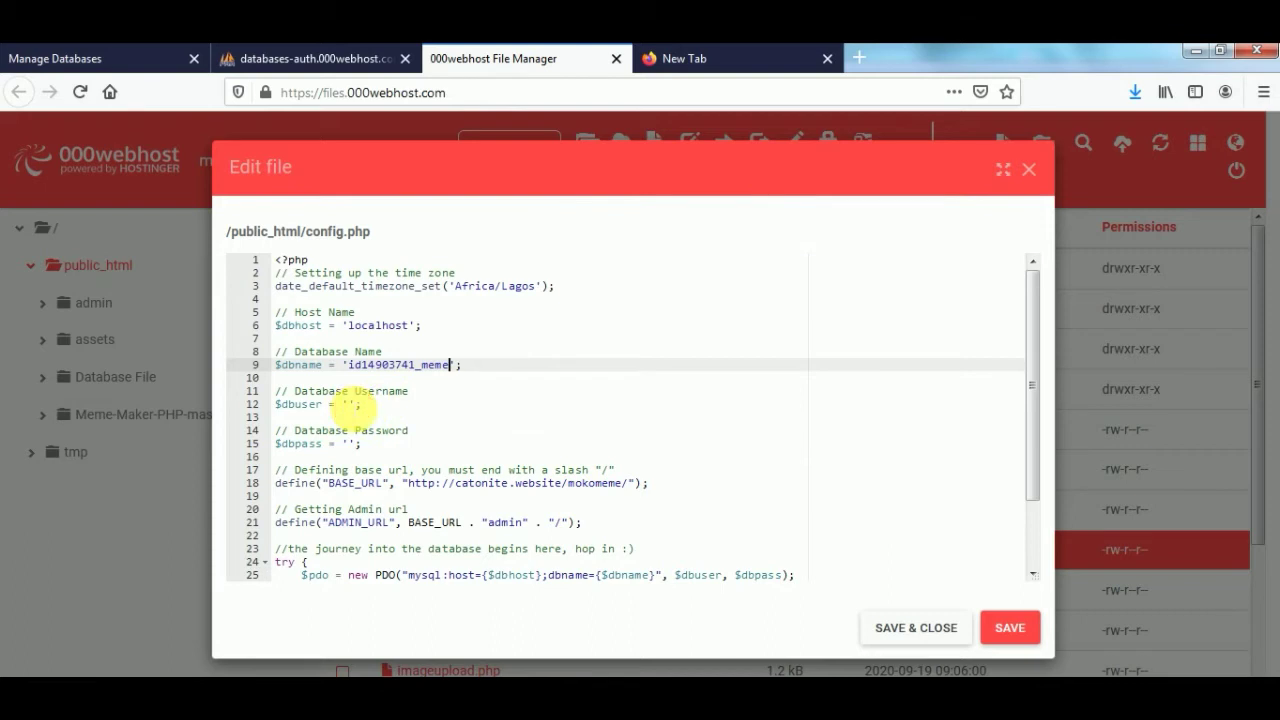
left_click(349, 404)
key("ctrl+v")
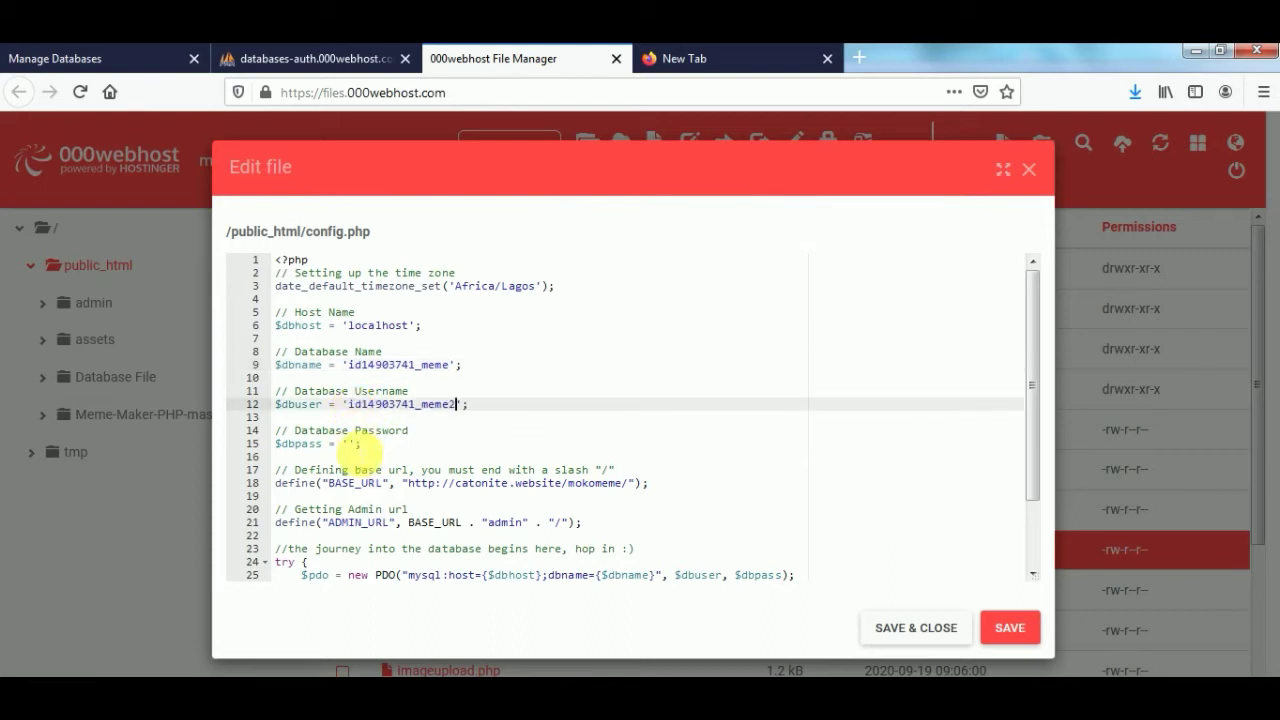